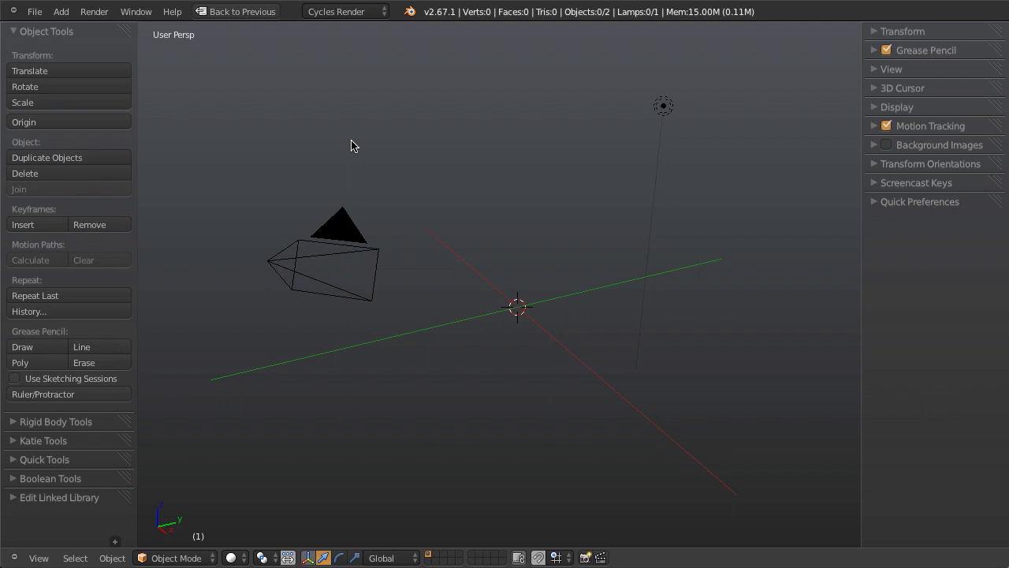
Add a torus mesh and move it along the X axis toward the front right.
{"action": "key", "text": "shift+a"}
{"action": "mouse_move", "coordinate": [648, 190]}
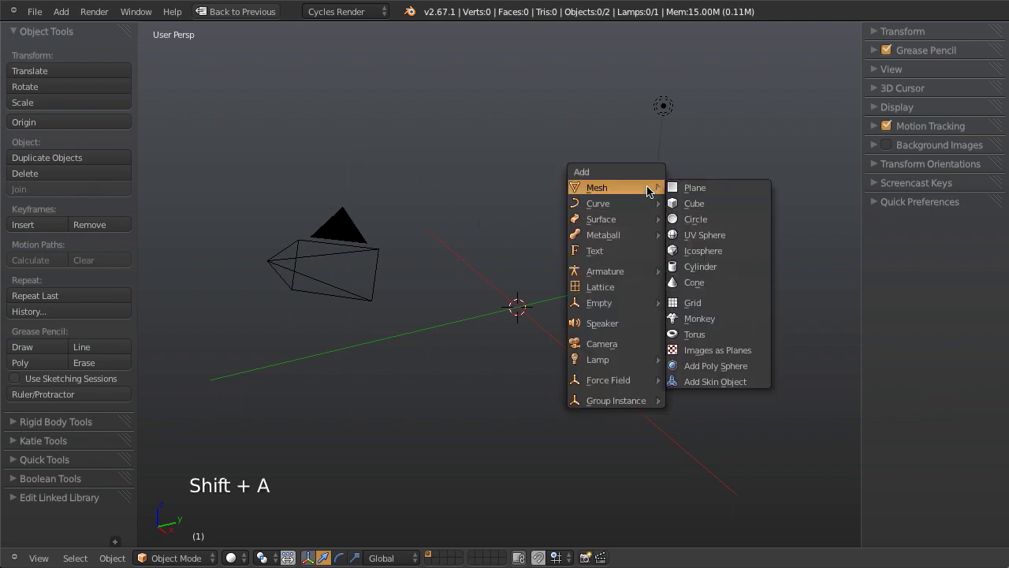
{"action": "left_click", "coordinate": [706, 335]}
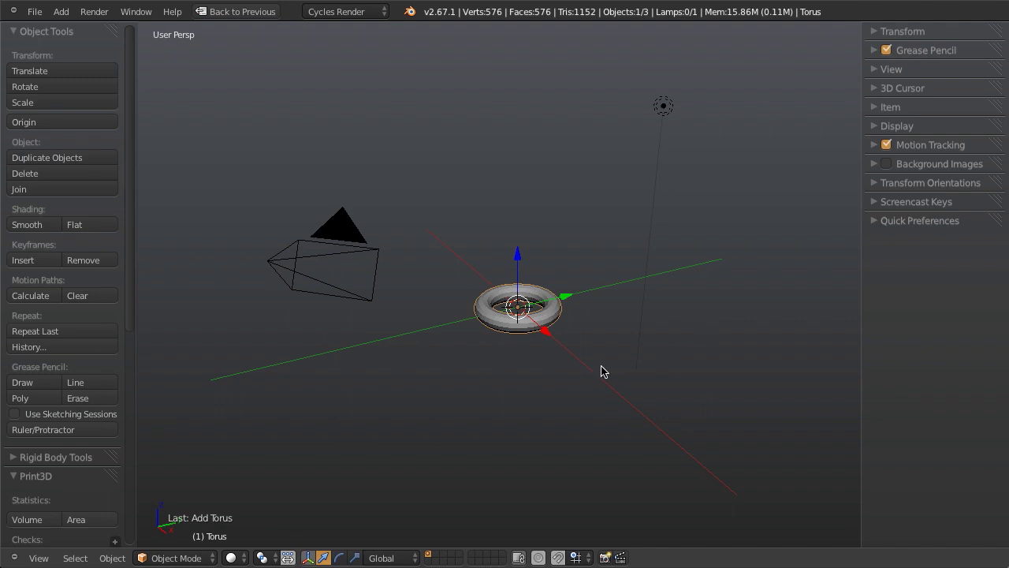
{"action": "left_click_drag", "start_coordinate": [550, 337], "coordinate": [640, 418]}
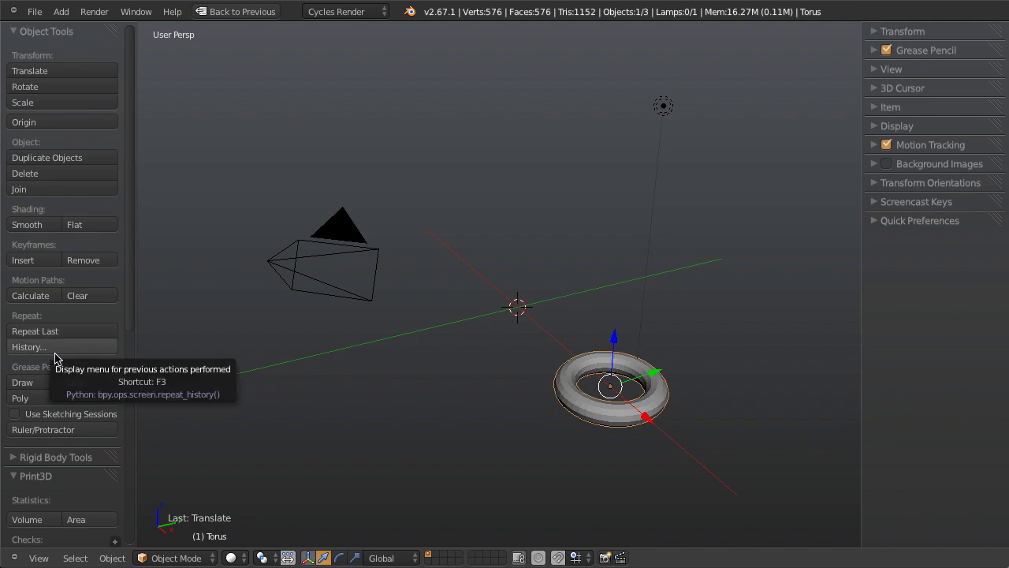
Repeat Add Torus and the Translate from the F3 history, sliding the new torus past the centre.
{"action": "key", "text": "F3"}
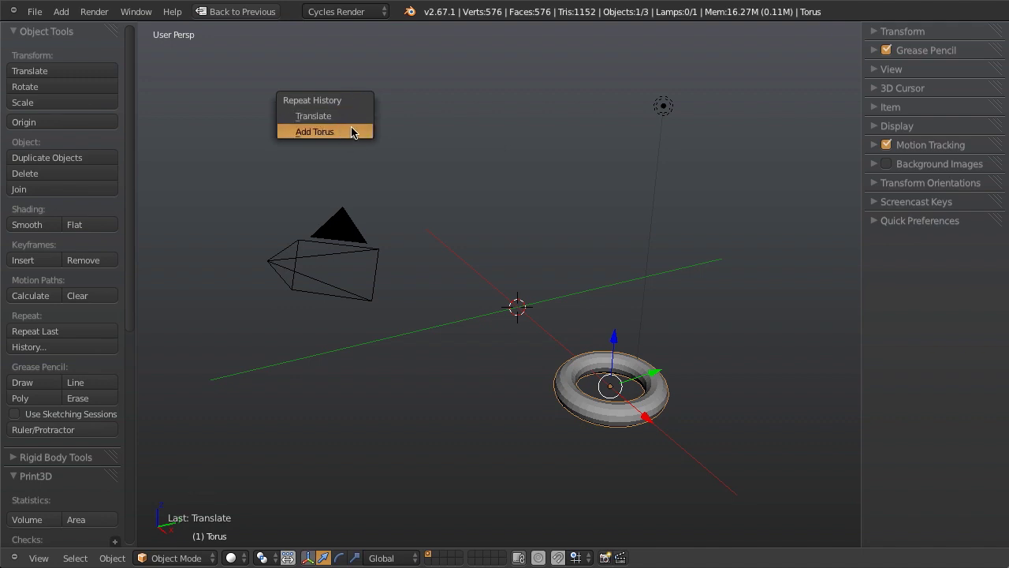
{"action": "left_click", "coordinate": [348, 132]}
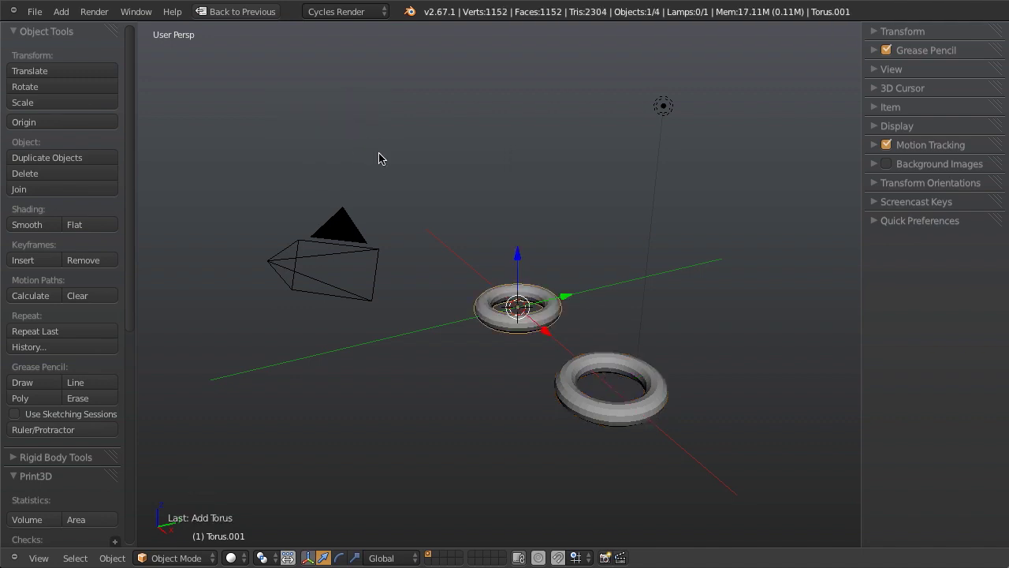
{"action": "key", "text": "F3"}
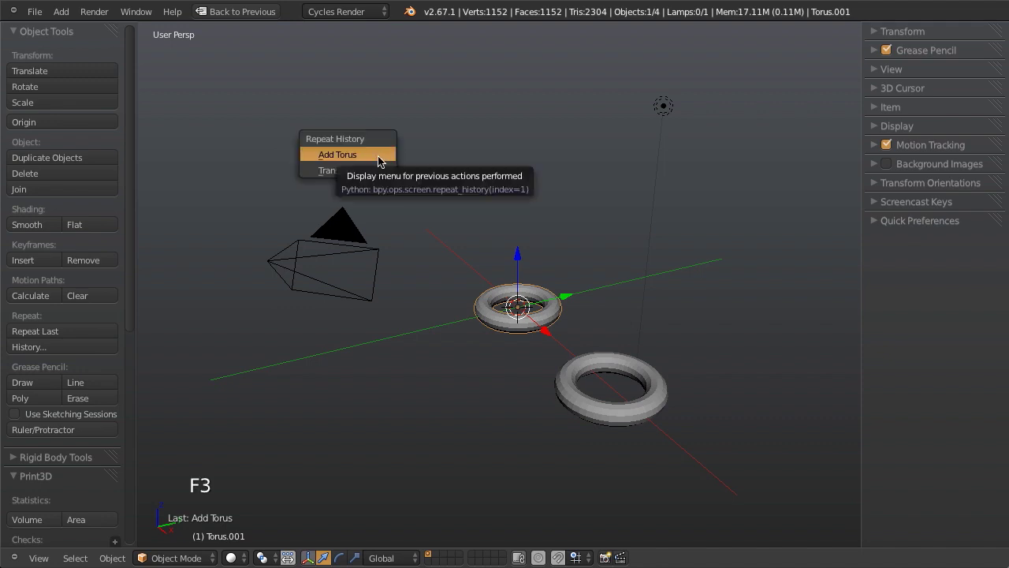
{"action": "left_click", "coordinate": [337, 169]}
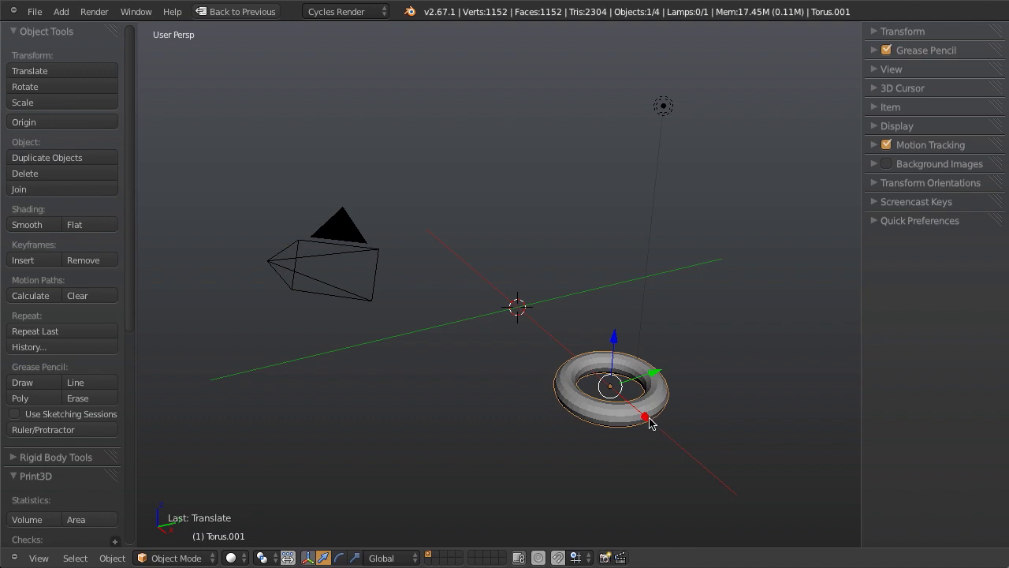
{"action": "left_click_drag", "start_coordinate": [649, 418], "coordinate": [476, 263]}
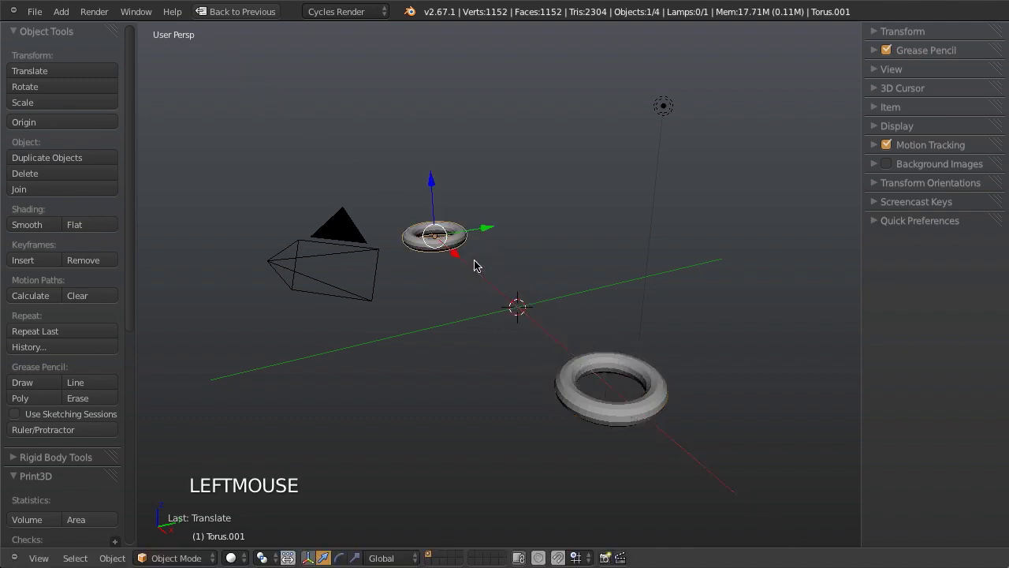
Select the lower torus and repeat Translate to slide it along X near the centre.
{"action": "right_click", "coordinate": [640, 370]}
{"action": "key", "text": "F3"}
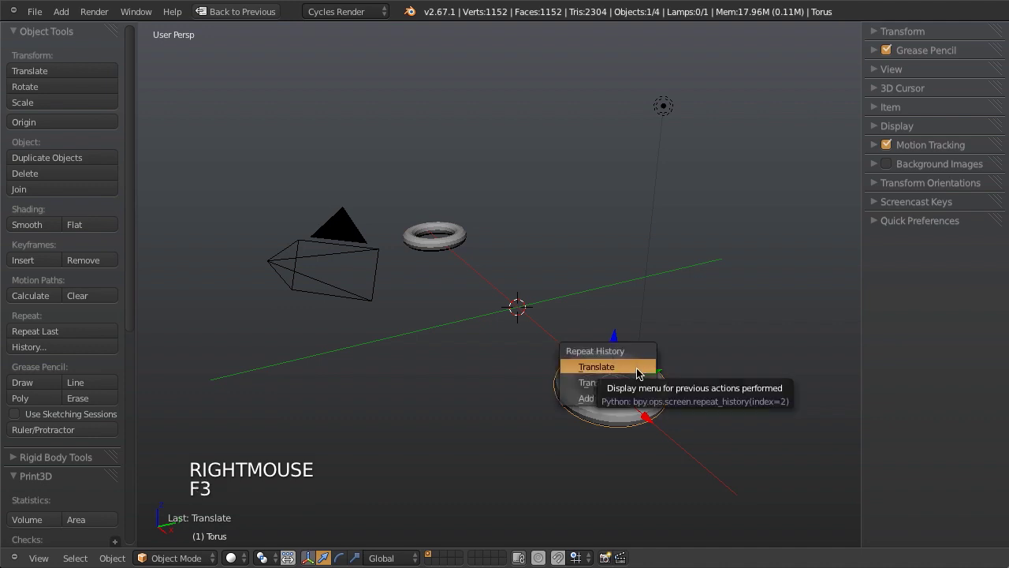
{"action": "left_click", "coordinate": [630, 372]}
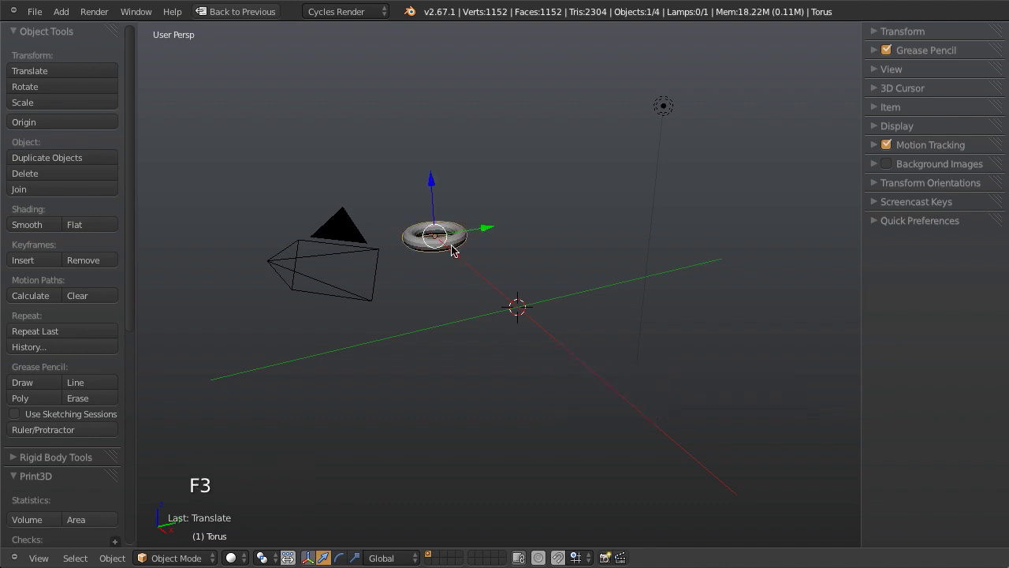
{"action": "left_click_drag", "start_coordinate": [453, 255], "coordinate": [579, 259]}
{"action": "key", "text": "F3"}
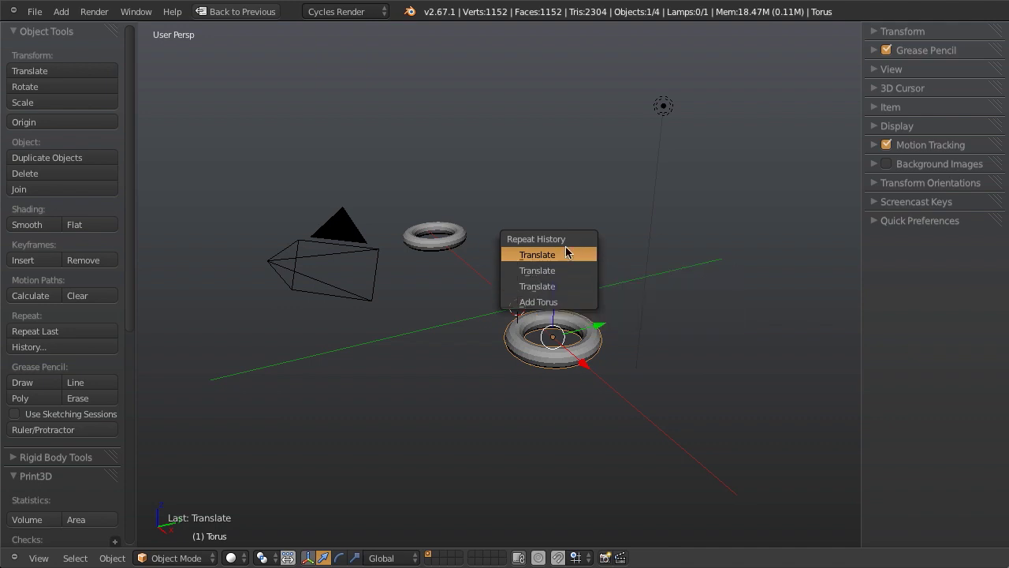
Repeat Add Torus three times, moving each new torus along the X or Y axis.
{"action": "left_click", "coordinate": [570, 302]}
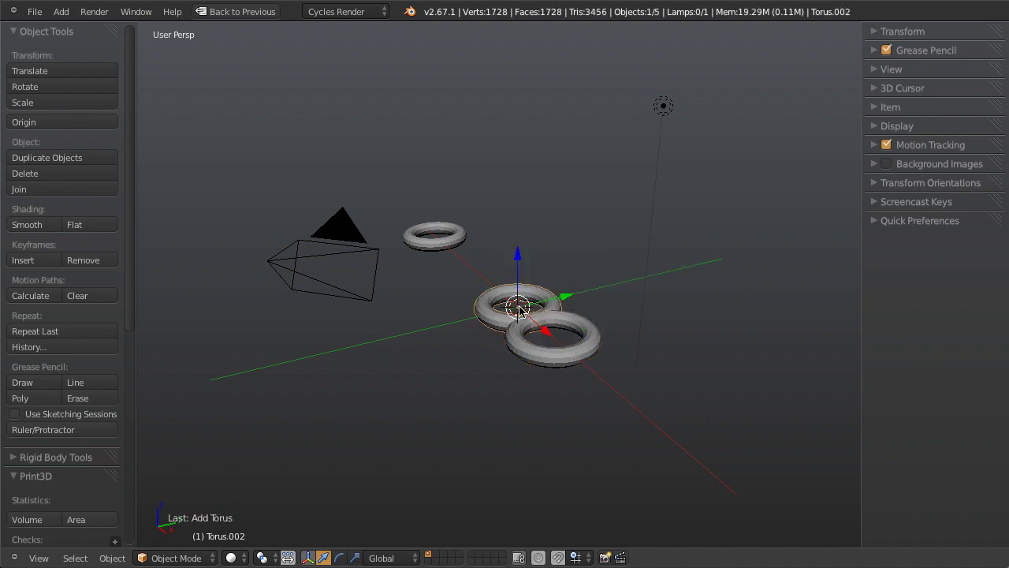
{"action": "left_click_drag", "start_coordinate": [549, 331], "coordinate": [429, 323]}
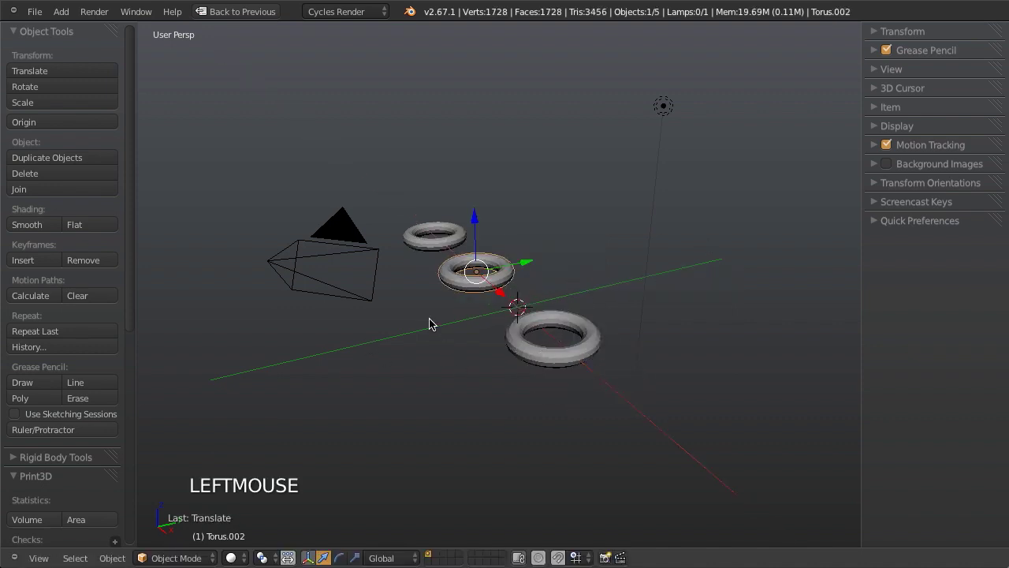
{"action": "key", "text": "F3"}
{"action": "left_click", "coordinate": [429, 322]}
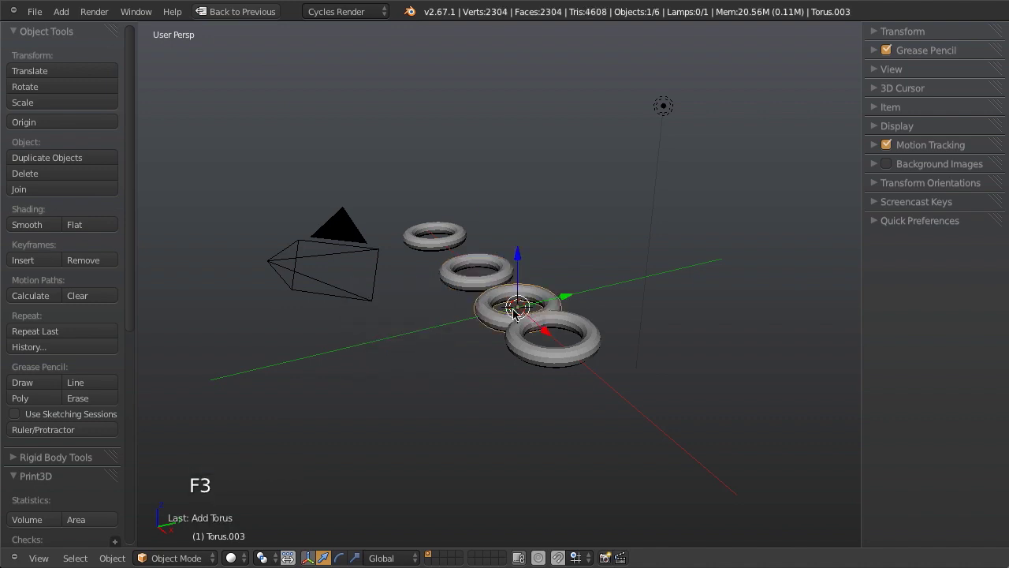
{"action": "left_click_drag", "start_coordinate": [555, 302], "coordinate": [702, 264]}
{"action": "key", "text": "F3"}
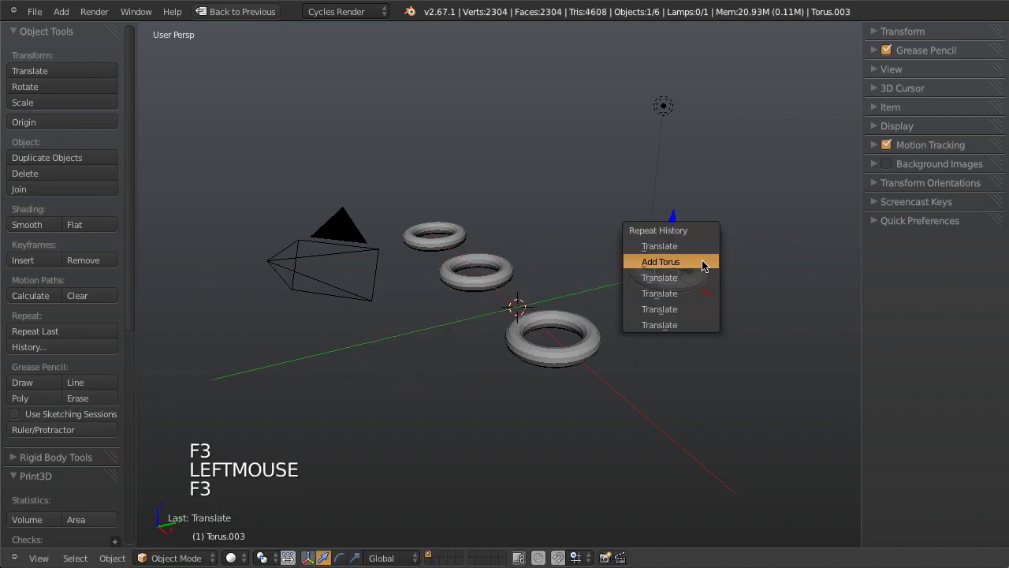
{"action": "left_click", "coordinate": [705, 264]}
{"action": "left_click_drag", "start_coordinate": [554, 300], "coordinate": [436, 321]}
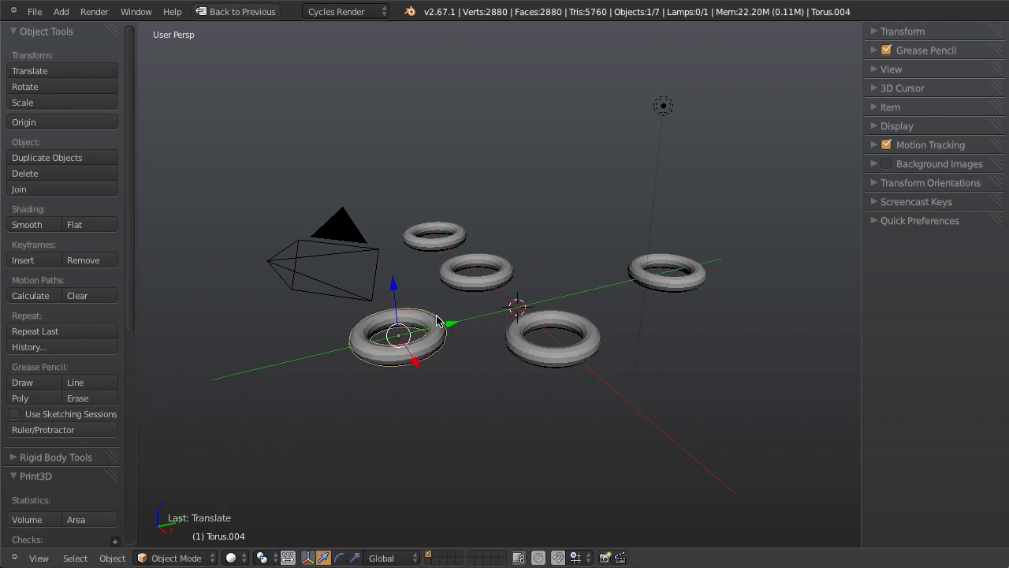
Select the middle, top, front-left and another torus together.
{"action": "right_click", "coordinate": [481, 285]}
{"action": "right_click", "coordinate": [444, 246], "text": "shift"}
{"action": "right_click", "coordinate": [418, 337], "text": "shift"}
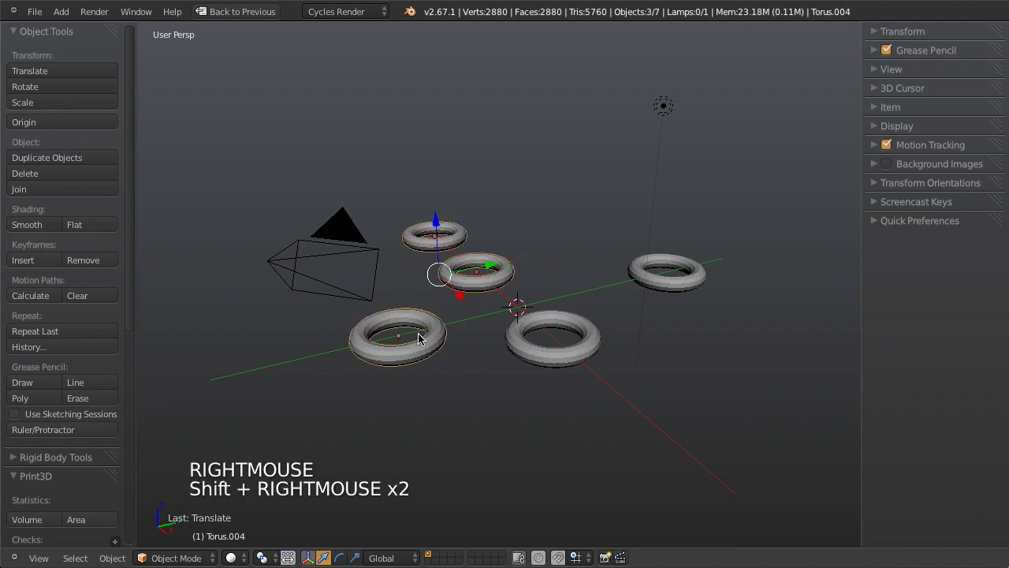
{"action": "right_click", "coordinate": [581, 333], "text": "shift"}
Add the last torus to the selection and delete all five tori.
{"action": "right_click", "coordinate": [658, 282], "text": "shift"}
{"action": "key", "text": "x"}
{"action": "left_click", "coordinate": [658, 282]}
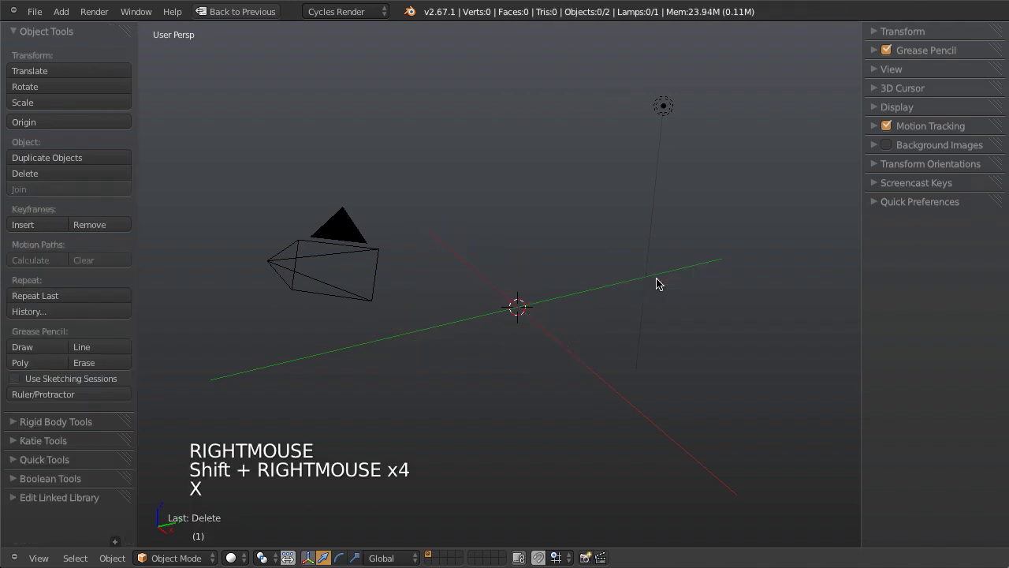
Repeat Add Torus from the History menu and shift the torus slightly along X.
{"action": "left_click", "coordinate": [80, 318]}
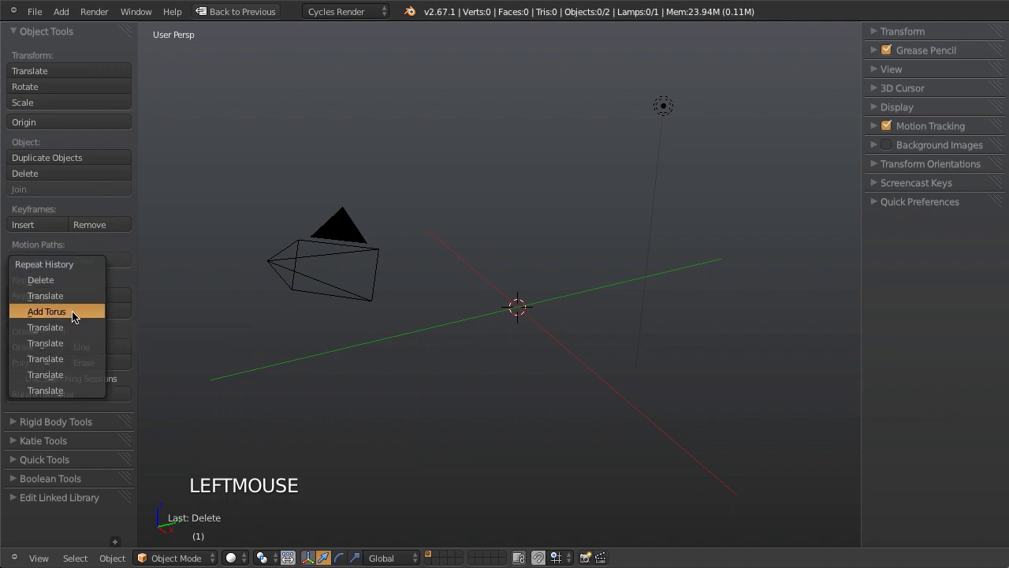
{"action": "left_click", "coordinate": [47, 312]}
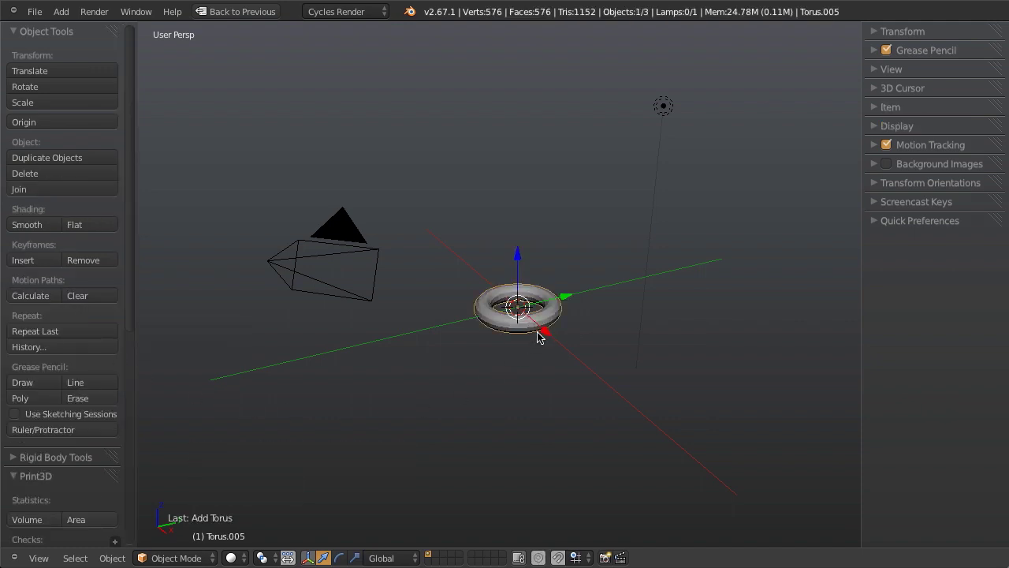
{"action": "left_click_drag", "start_coordinate": [541, 332], "coordinate": [574, 365]}
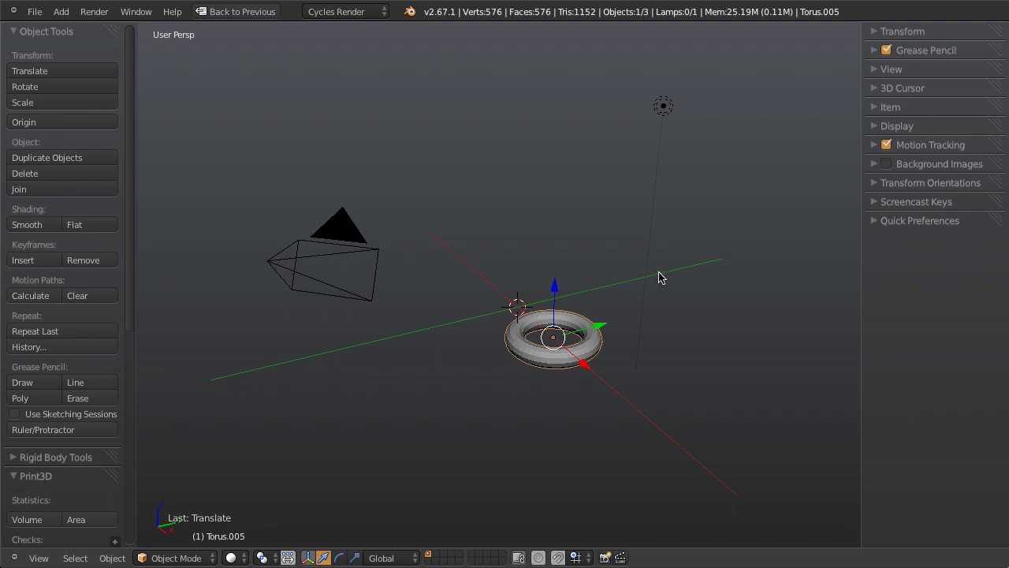
Repeat the last move on the torus several times with Shift+R and Repeat Last.
{"action": "key", "text": "shift+r"}
{"action": "key", "text": "shift+r"}
{"action": "key", "text": "shift+r"}
{"action": "key", "text": "shift+r"}
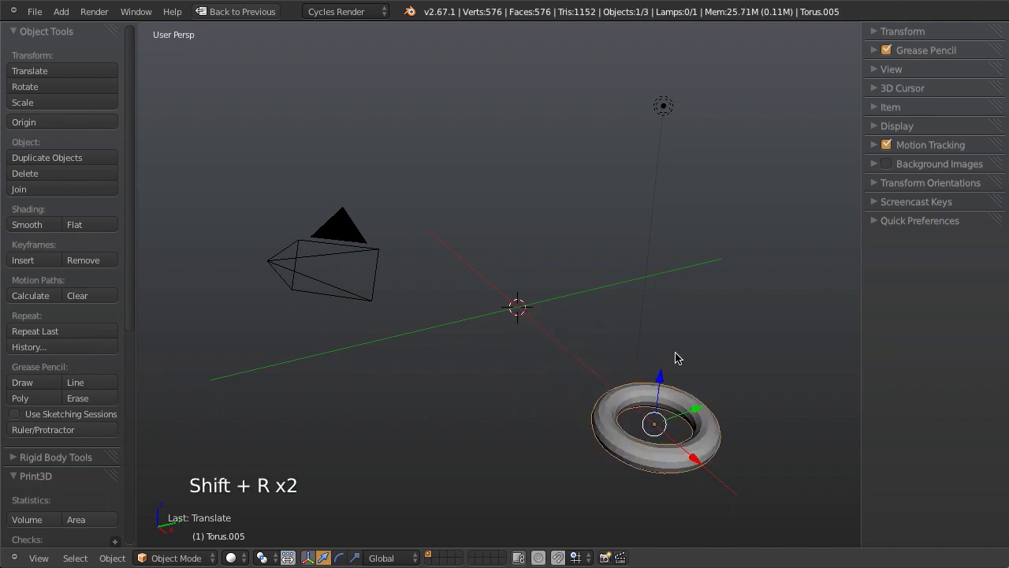
{"action": "scroll", "coordinate": [676, 358], "scroll_direction": "down", "scroll_amount": 2}
{"action": "middle_click_drag", "start_coordinate": [676, 358], "coordinate": [584, 333], "text": "shift"}
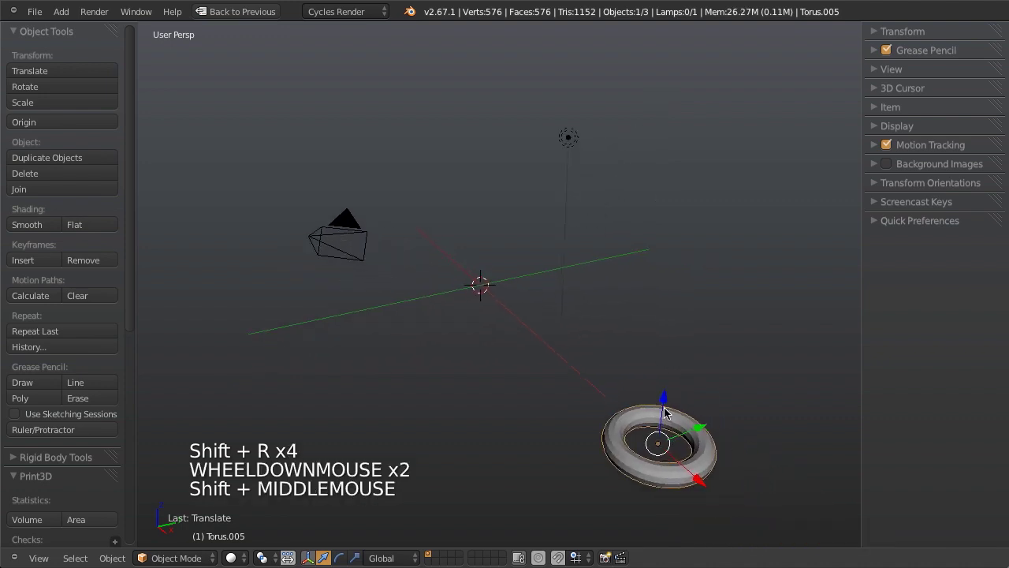
{"action": "key", "text": "F3"}
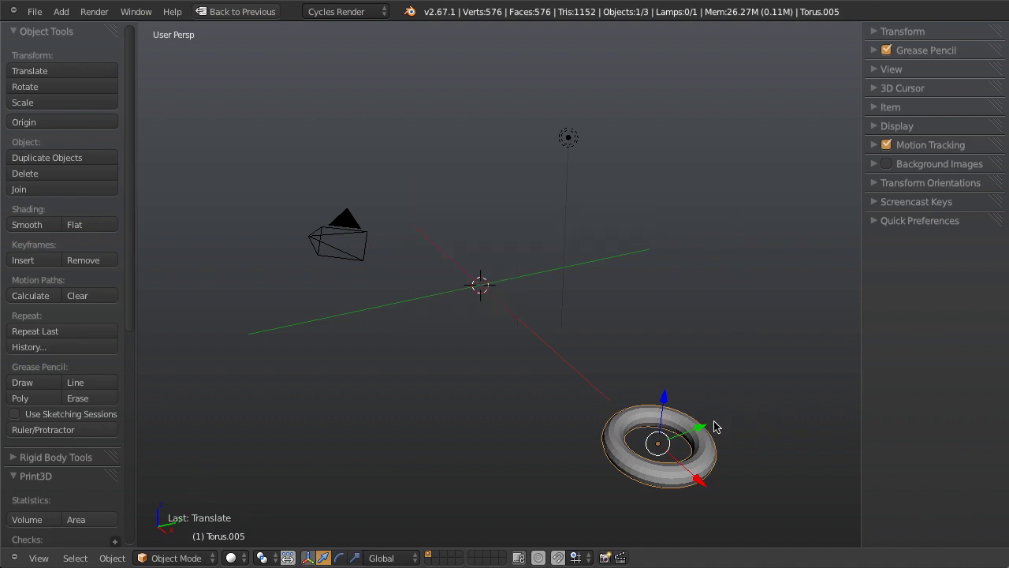
{"action": "middle_click_drag", "start_coordinate": [715, 424], "coordinate": [578, 327], "text": "shift"}
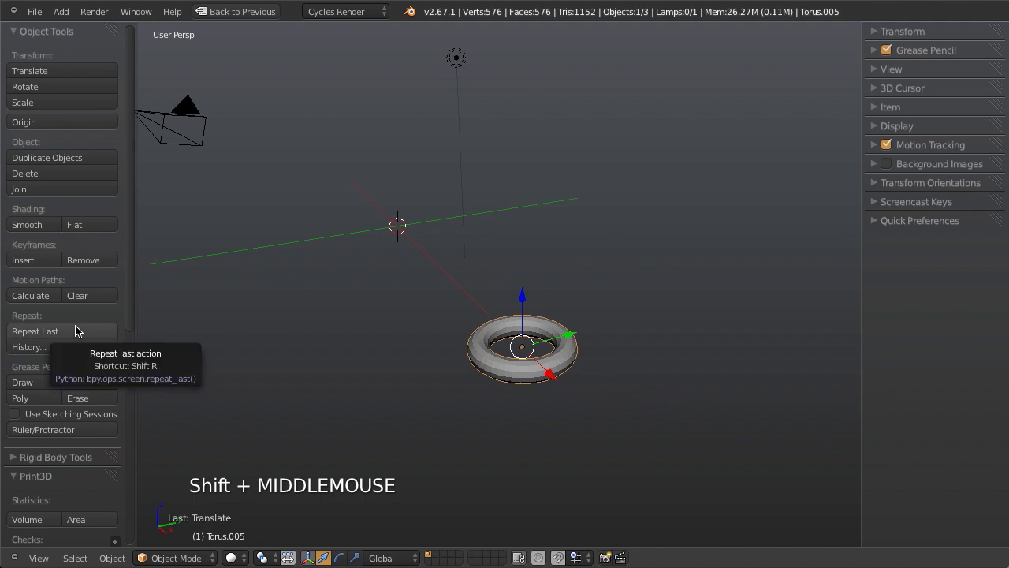
{"action": "left_click", "coordinate": [75, 331]}
{"action": "left_click", "coordinate": [77, 331]}
{"action": "left_click", "coordinate": [76, 331]}
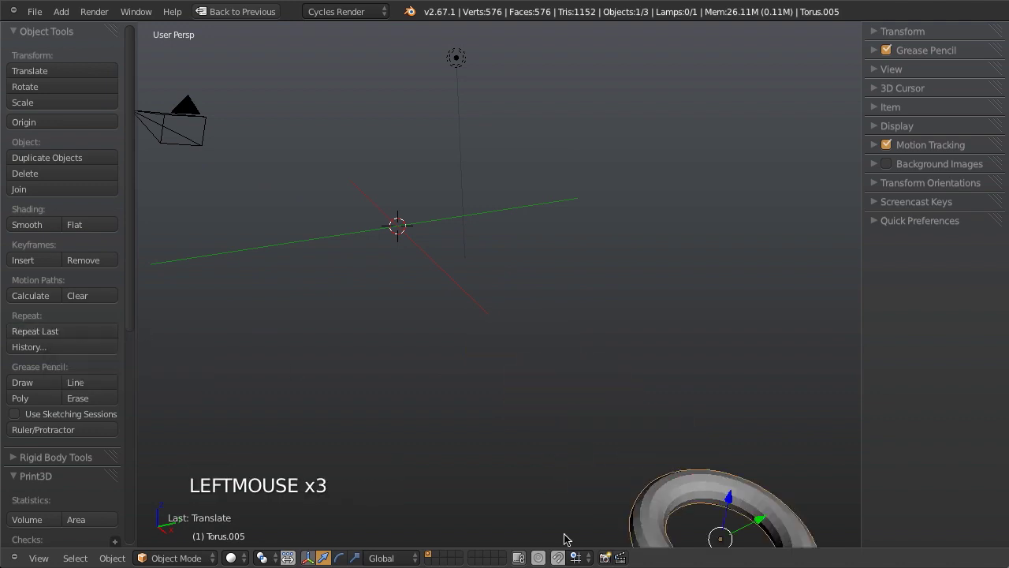
Move the torus back toward the centre along X, repeat twice, and frame it with View Selected.
{"action": "scroll", "coordinate": [696, 483], "scroll_direction": "down", "scroll_amount": 2}
{"action": "left_click_drag", "start_coordinate": [653, 455], "coordinate": [597, 406]}
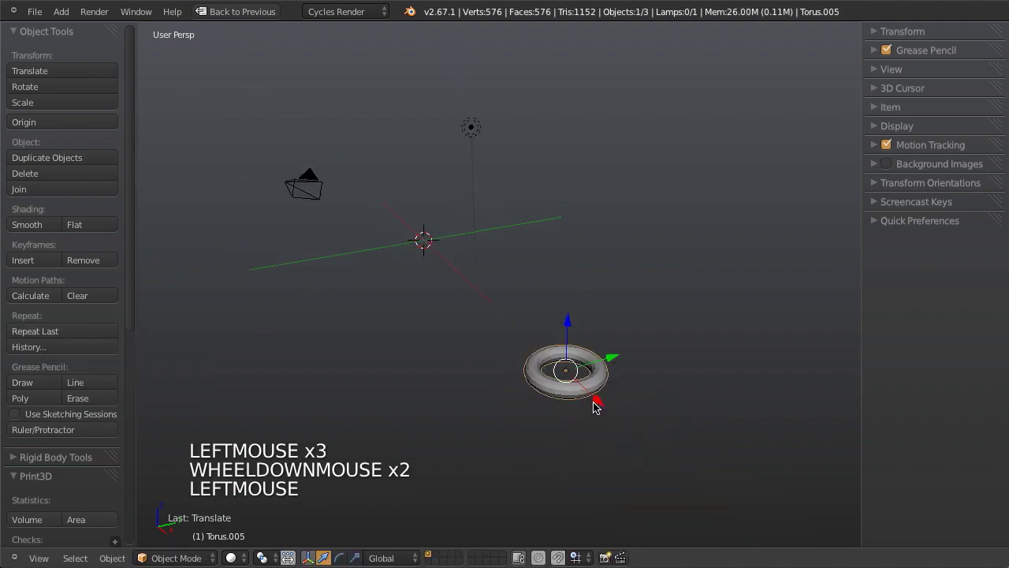
{"action": "key", "text": "shift+r"}
{"action": "key", "text": "shift+r"}
{"action": "key", "text": "shift+r"}
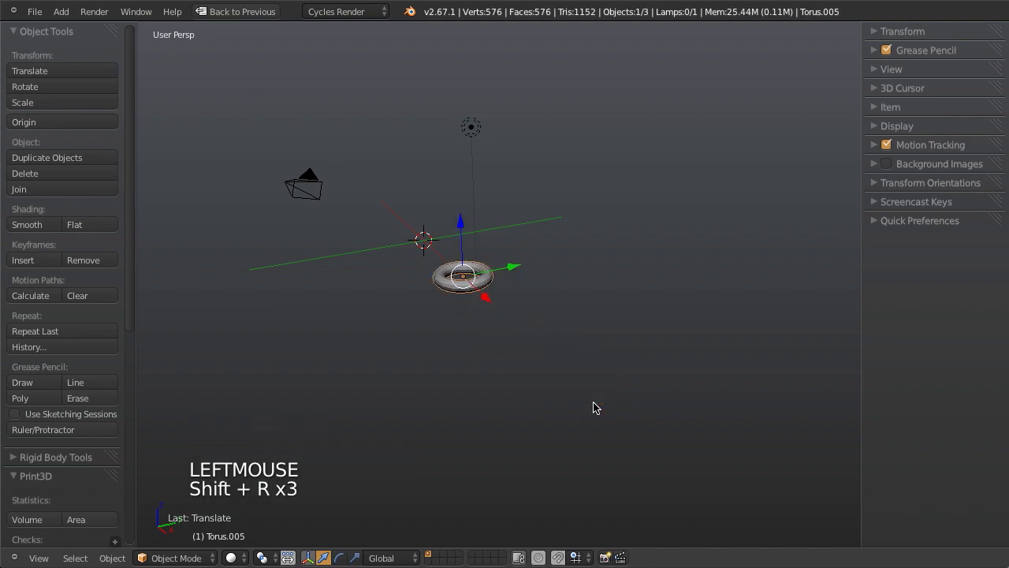
{"action": "key", "text": "shift+r"}
{"action": "scroll", "coordinate": [552, 363], "scroll_direction": "up", "scroll_amount": 3}
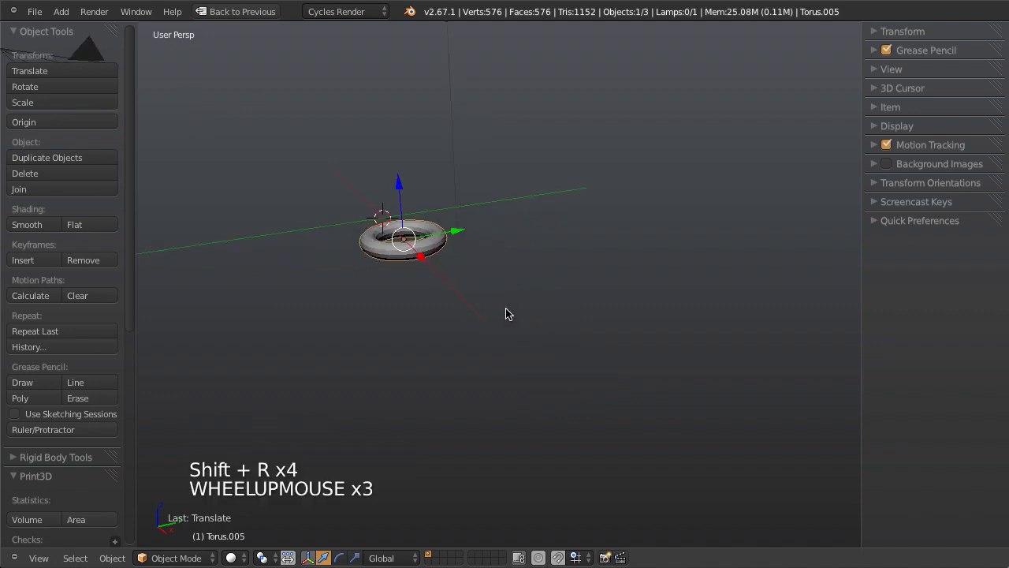
{"action": "key", "text": "shift+period"}
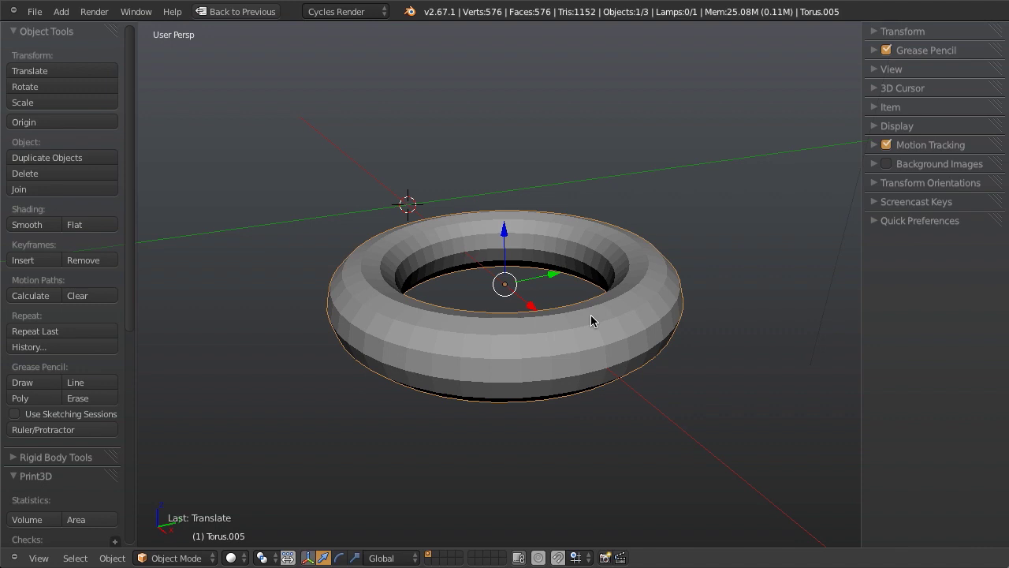
In Edit Mode, duplicate the torus mesh, place the copy directly above along Z, and zoom out.
{"action": "key", "text": "Tab"}
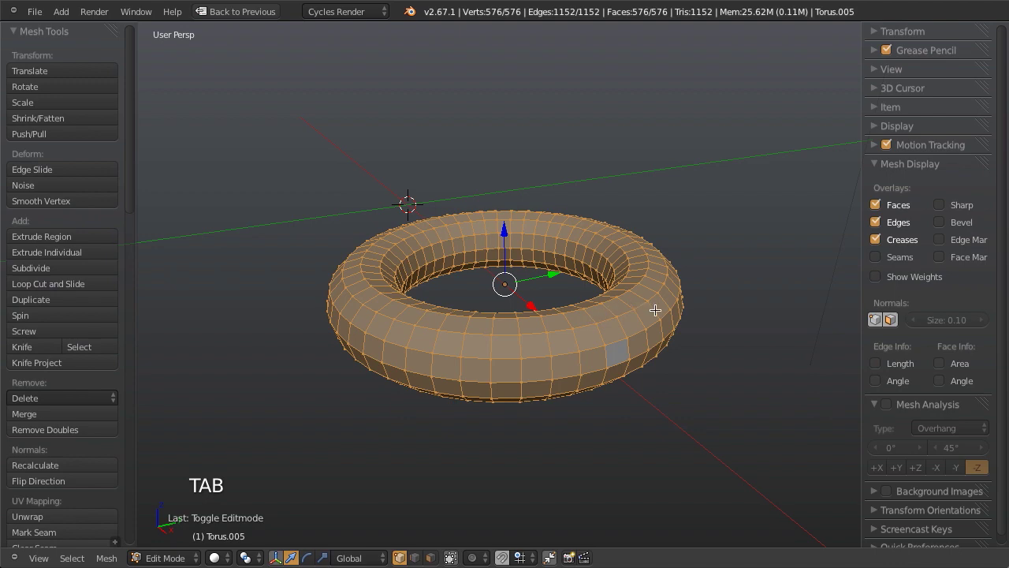
{"action": "key", "text": "shift+d"}
{"action": "key", "text": "z"}
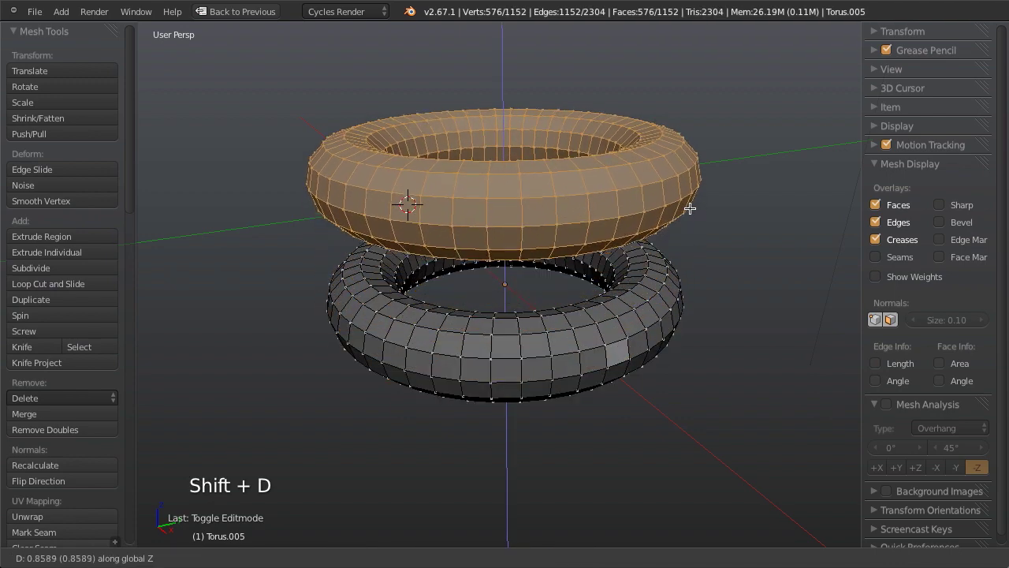
{"action": "left_click", "coordinate": [690, 208]}
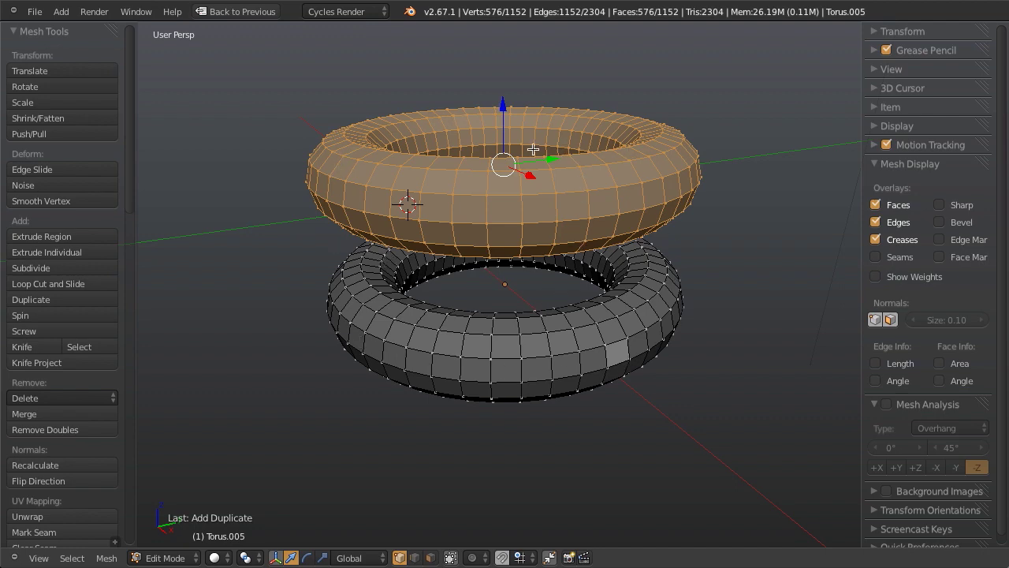
{"action": "scroll", "coordinate": [629, 276], "scroll_direction": "down", "scroll_amount": 2}
{"action": "middle_click_drag", "start_coordinate": [629, 276], "coordinate": [547, 378], "text": "shift"}
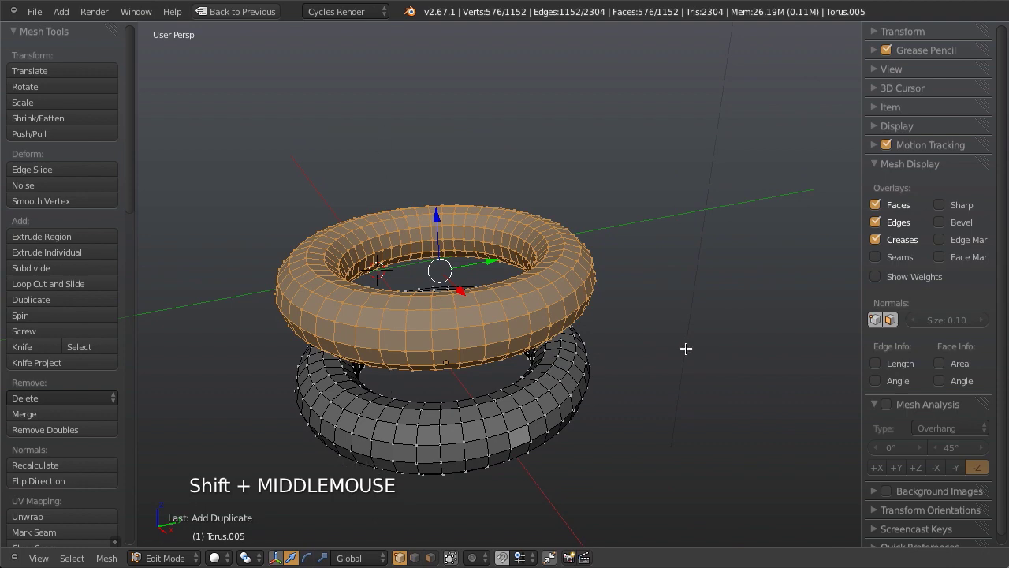
Repeat the duplicate four times, then inspect the stack in Object Mode from Front Orthographic view.
{"action": "key", "text": "shift+r"}
{"action": "key", "text": "shift+r"}
{"action": "key", "text": "shift+r"}
{"action": "key", "text": "shift+r"}
{"action": "key", "text": "shift+r"}
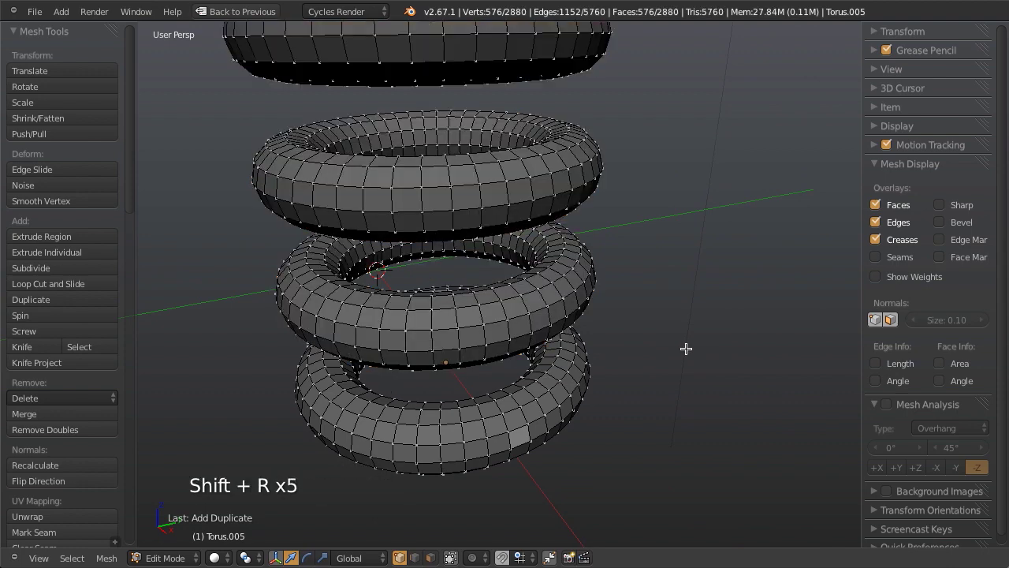
{"action": "key", "text": "shift+r"}
{"action": "key", "text": "shift+r"}
{"action": "scroll", "coordinate": [686, 349], "scroll_direction": "down", "scroll_amount": 12}
{"action": "key", "text": "shift+r"}
{"action": "key", "text": "shift+r"}
{"action": "key", "text": "shift+r"}
{"action": "key", "text": "shift+r"}
{"action": "key", "text": "shift+r"}
{"action": "key", "text": "shift+r"}
{"action": "key", "text": "shift+r"}
{"action": "key", "text": "shift+r"}
{"action": "key", "text": "shift+r"}
{"action": "key", "text": "shift+r"}
{"action": "key", "text": "shift+r"}
{"action": "key", "text": "shift+r"}
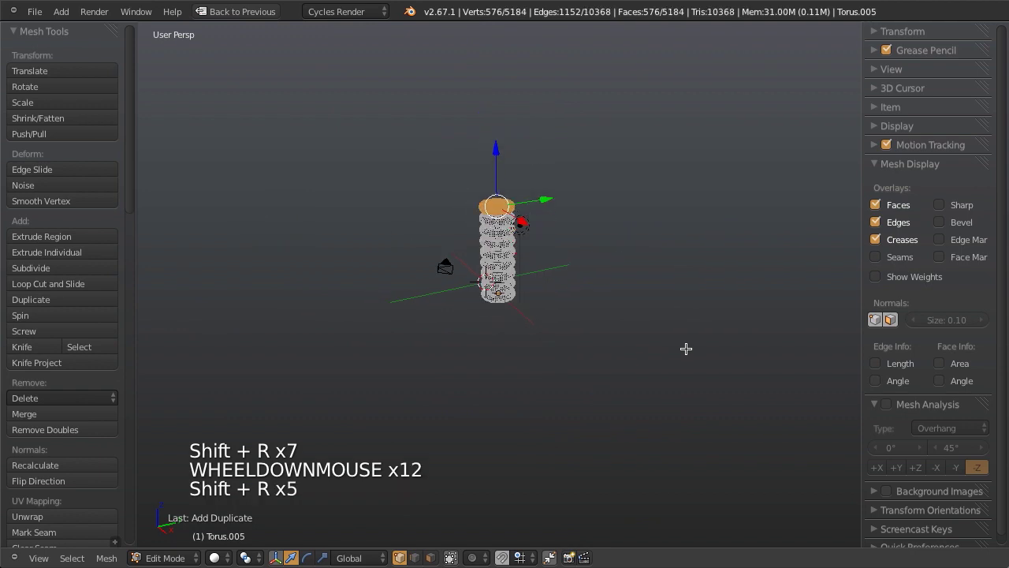
{"action": "key", "text": "shift+r"}
{"action": "key", "text": "shift+r"}
{"action": "key", "text": "shift+r"}
{"action": "key", "text": "shift+r"}
{"action": "key", "text": "shift+r"}
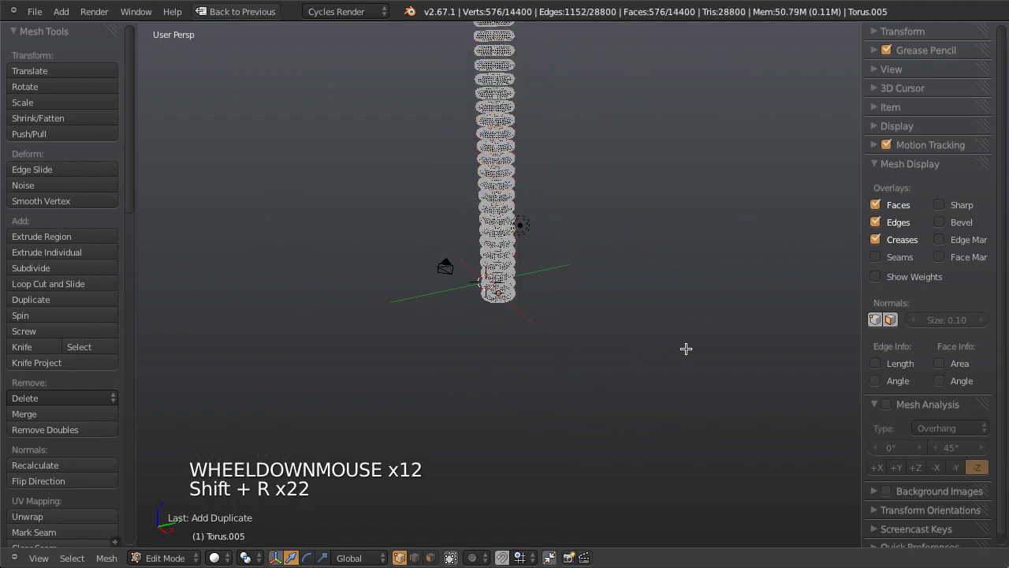
{"action": "scroll", "coordinate": [613, 302], "scroll_direction": "down", "scroll_amount": 3}
{"action": "middle_click_drag", "start_coordinate": [613, 302], "coordinate": [636, 365]}
{"action": "key", "text": "Tab"}
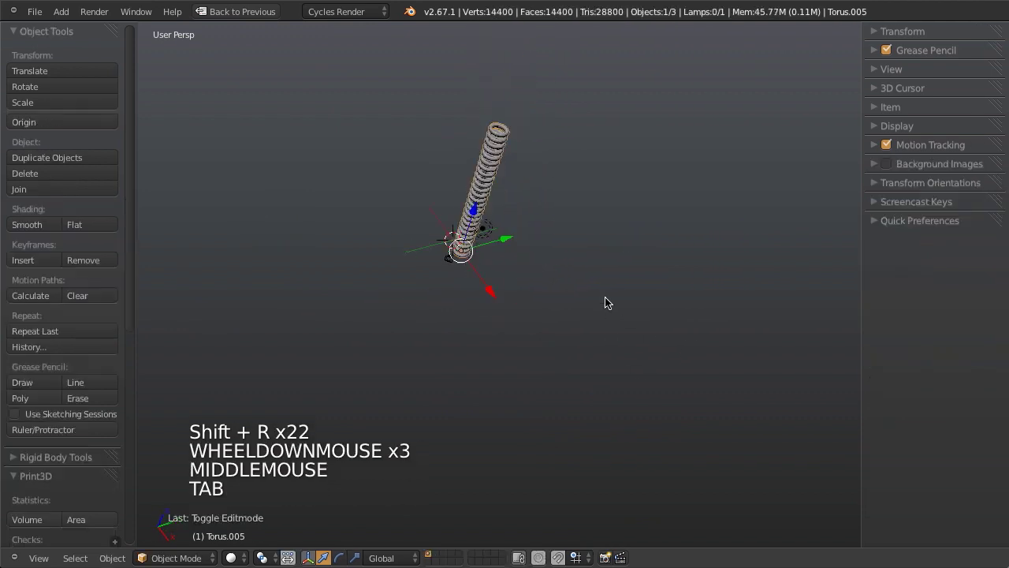
{"action": "middle_click_drag", "start_coordinate": [604, 300], "coordinate": [570, 139]}
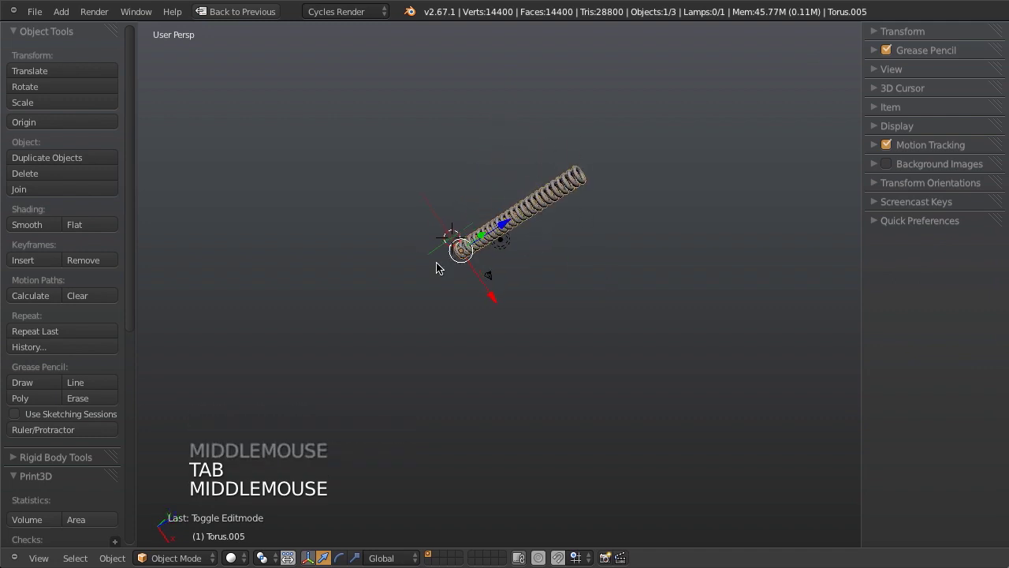
{"action": "key", "text": "KP_1"}
{"action": "key", "text": "KP_5"}
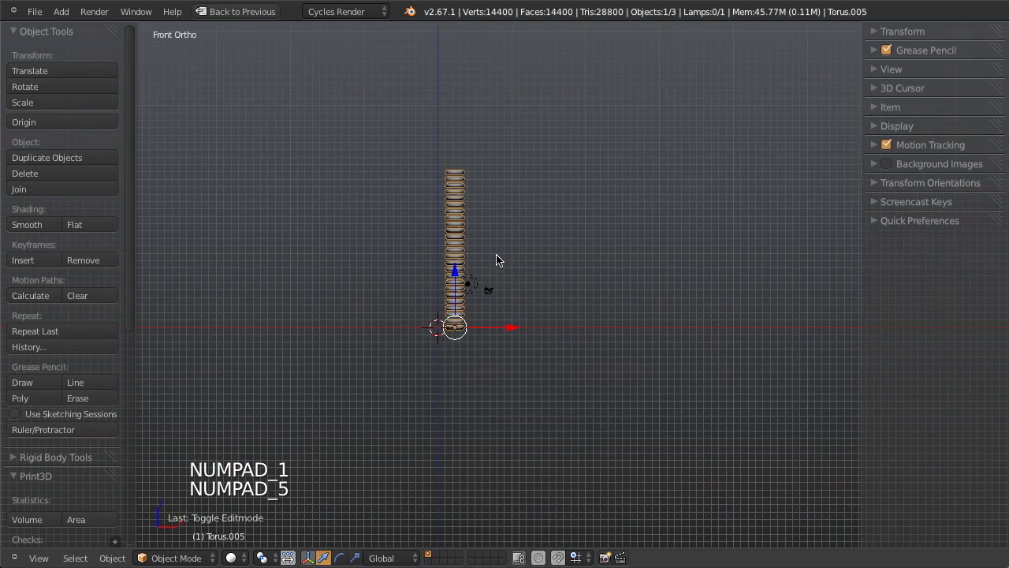
Back in Edit Mode, undo the extra duplicates until only two tori remain.
{"action": "key", "text": "Tab"}
{"action": "key", "text": "ctrl+z"}
{"action": "key", "text": "ctrl+z"}
{"action": "key", "text": "ctrl+z"}
{"action": "key", "text": "ctrl+z"}
{"action": "key", "text": "ctrl+z"}
{"action": "key", "text": "ctrl+z"}
{"action": "key", "text": "ctrl+z"}
{"action": "key", "text": "ctrl+z"}
{"action": "key", "text": "ctrl+z"}
{"action": "key", "text": "ctrl+z"}
{"action": "key", "text": "ctrl+z"}
{"action": "key", "text": "ctrl+z"}
{"action": "key", "text": "ctrl+z"}
{"action": "key", "text": "ctrl+z"}
{"action": "key", "text": "ctrl+z"}
{"action": "key", "text": "ctrl+z"}
{"action": "key", "text": "ctrl+z"}
{"action": "key", "text": "ctrl+z"}
{"action": "key", "text": "ctrl+z"}
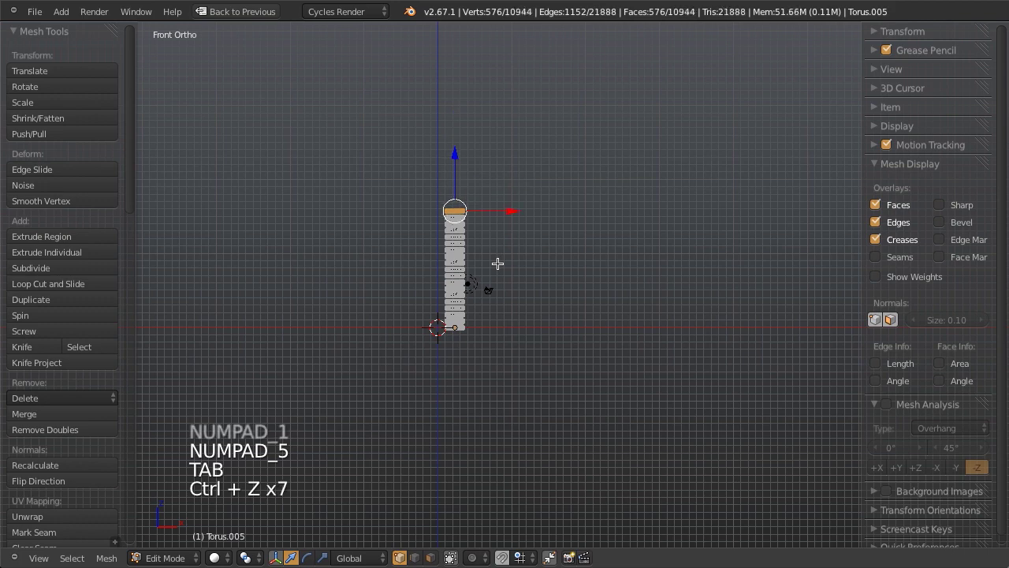
{"action": "key", "text": "ctrl+z"}
{"action": "key", "text": "ctrl+z"}
{"action": "key", "text": "ctrl+z"}
{"action": "key", "text": "ctrl+z"}
{"action": "scroll", "coordinate": [478, 295], "scroll_direction": "up", "scroll_amount": 6}
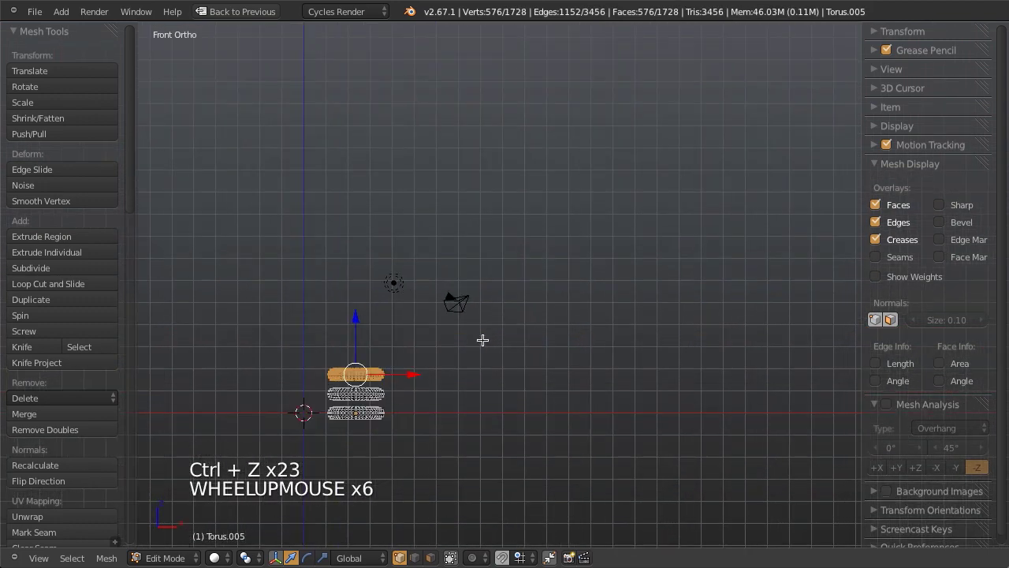
{"action": "key", "text": "ctrl+z"}
{"action": "key", "text": "ctrl+z"}
{"action": "key", "text": "ctrl+z"}
{"action": "middle_click_drag", "start_coordinate": [473, 412], "coordinate": [486, 410], "text": "shift"}
Duplicate the top torus repeatedly, placing each copy 1 unit higher along Z.
{"action": "key", "text": "shift+d"}
{"action": "key", "text": "shift+d"}
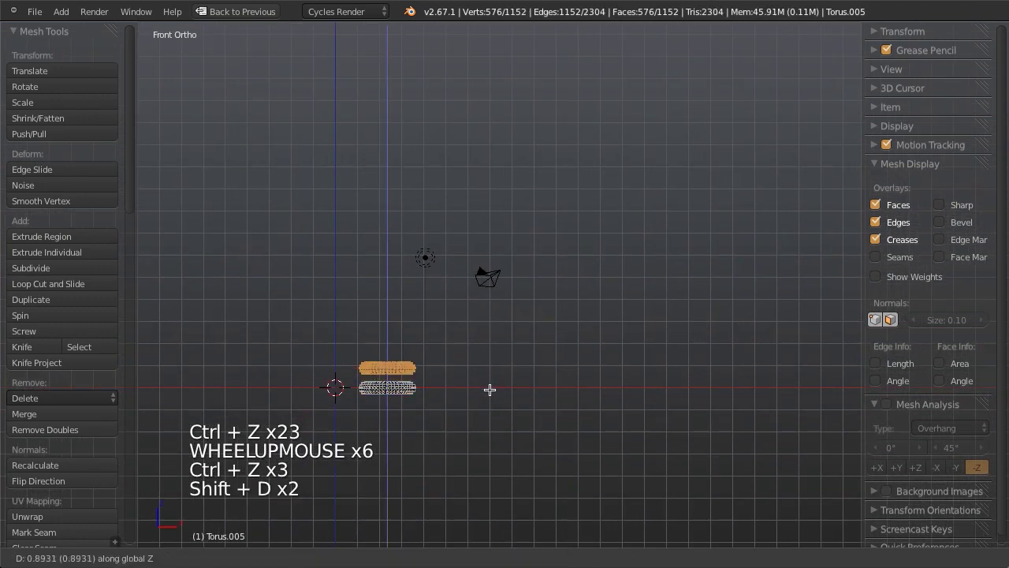
{"action": "left_click", "coordinate": [491, 384]}
{"action": "key", "text": "shift+d"}
{"action": "left_click", "coordinate": [496, 354]}
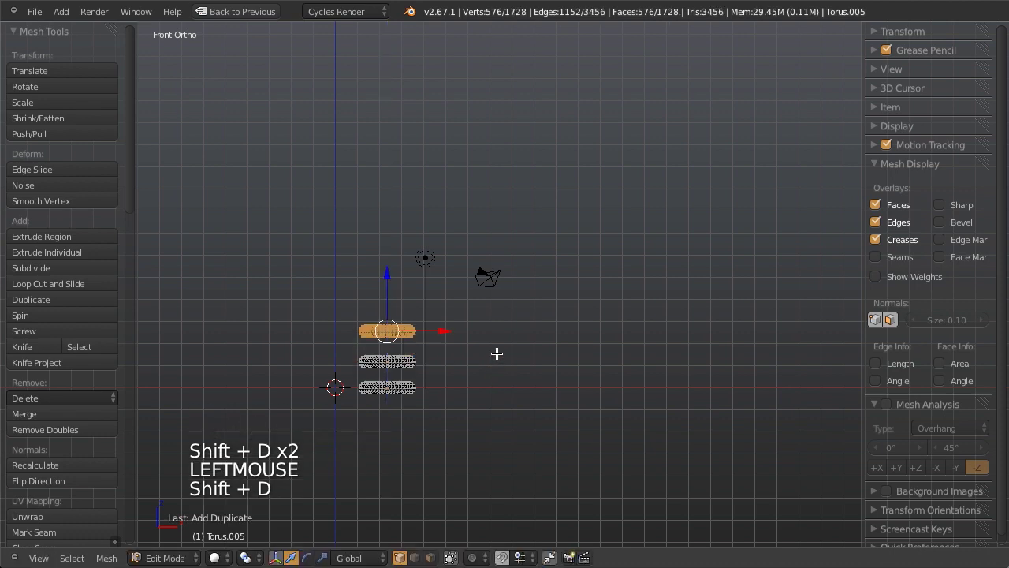
{"action": "key", "text": "shift+d"}
{"action": "key", "text": "1"}
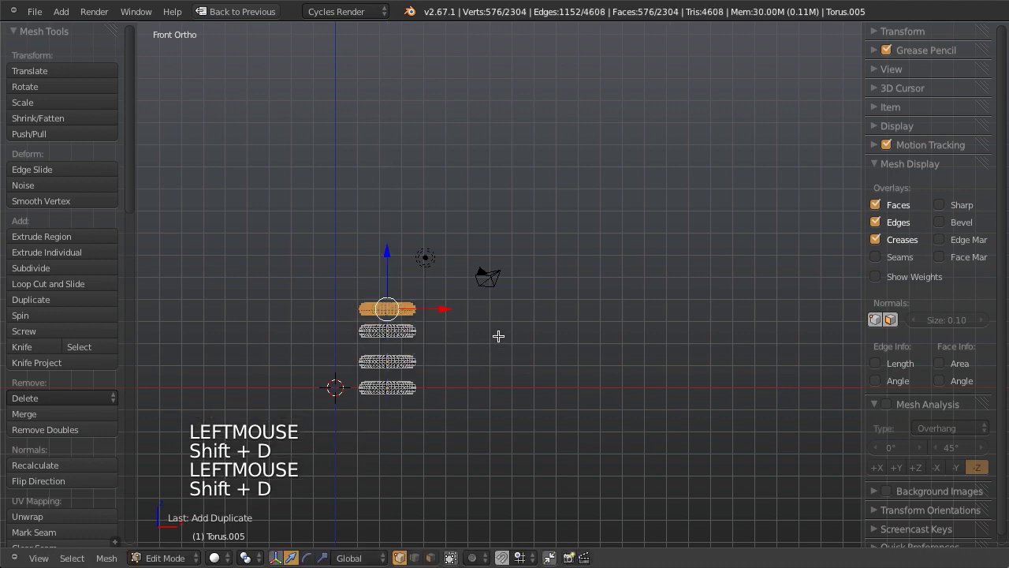
{"action": "left_click", "coordinate": [499, 336]}
{"action": "key", "text": "shift+d"}
{"action": "key", "text": "shift+d"}
{"action": "key", "text": "1"}
{"action": "key", "text": "z"}
{"action": "left_click", "coordinate": [499, 336]}
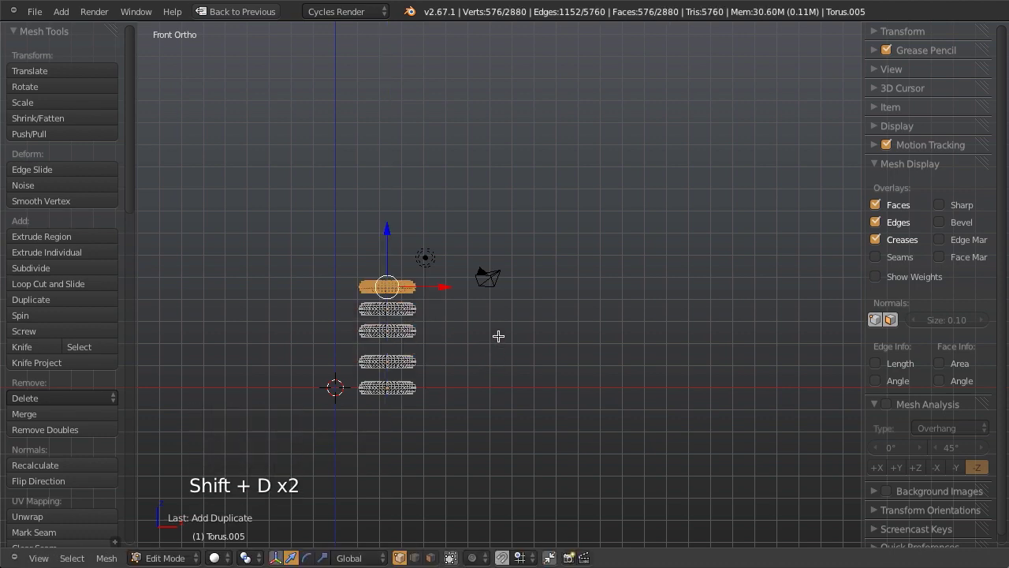
Add three more torus copies, each offset 1 unit up along Z.
{"action": "key", "text": "shift+d"}
{"action": "key", "text": "z"}
{"action": "key", "text": "1"}
{"action": "left_click", "coordinate": [499, 336]}
{"action": "key", "text": "shift+d"}
{"action": "key", "text": "z"}
{"action": "key", "text": "1"}
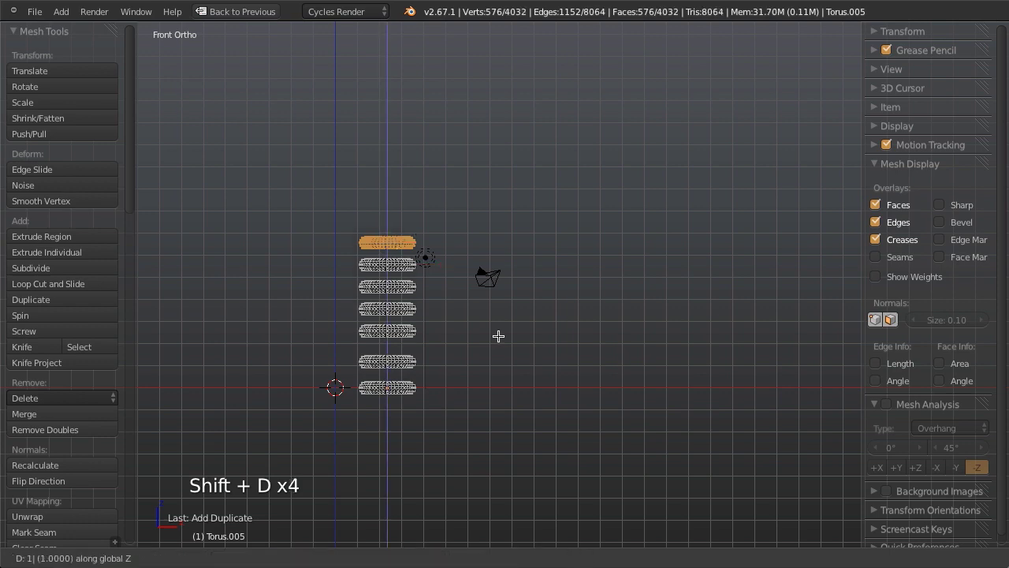
{"action": "left_click", "coordinate": [499, 336]}
{"action": "key", "text": "shift+d"}
{"action": "key", "text": "z"}
{"action": "key", "text": "1"}
{"action": "left_click", "coordinate": [499, 336]}
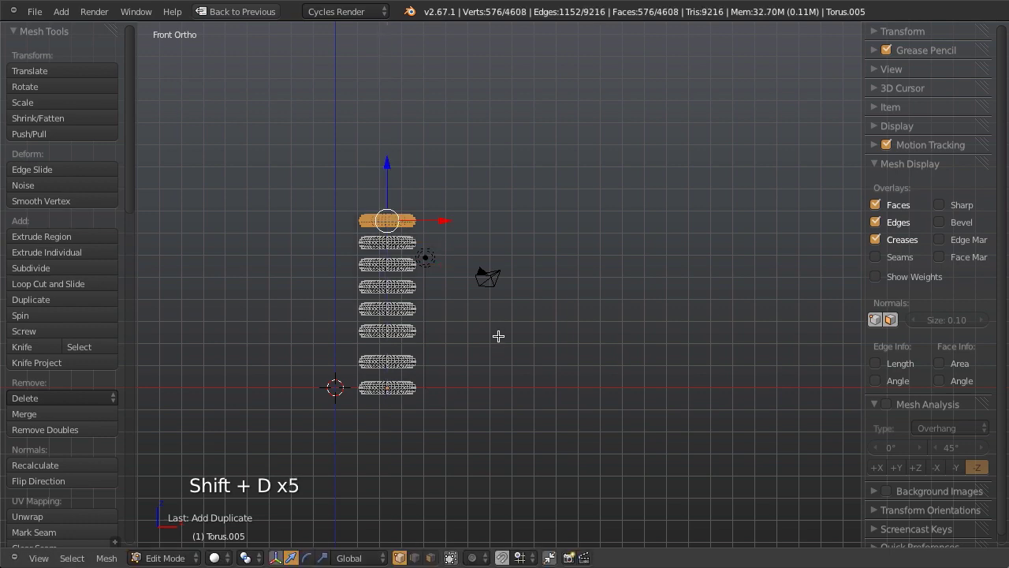
Repeat the duplicate to finish the 19-torus column and return to Object Mode.
{"action": "key", "text": "shift+r"}
{"action": "key", "text": "shift+r"}
{"action": "key", "text": "shift+r"}
{"action": "key", "text": "shift+r"}
{"action": "key", "text": "shift+r"}
{"action": "key", "text": "shift+r"}
{"action": "key", "text": "shift+r"}
{"action": "key", "text": "shift+r"}
{"action": "key", "text": "shift+r"}
{"action": "key", "text": "shift+r"}
{"action": "key", "text": "shift+r"}
{"action": "key", "text": "shift+r"}
{"action": "key", "text": "shift+r"}
{"action": "key", "text": "shift+r"}
{"action": "scroll", "coordinate": [499, 336], "scroll_direction": "down", "scroll_amount": 5}
{"action": "middle_click_drag", "start_coordinate": [498, 336], "coordinate": [550, 288], "text": "shift"}
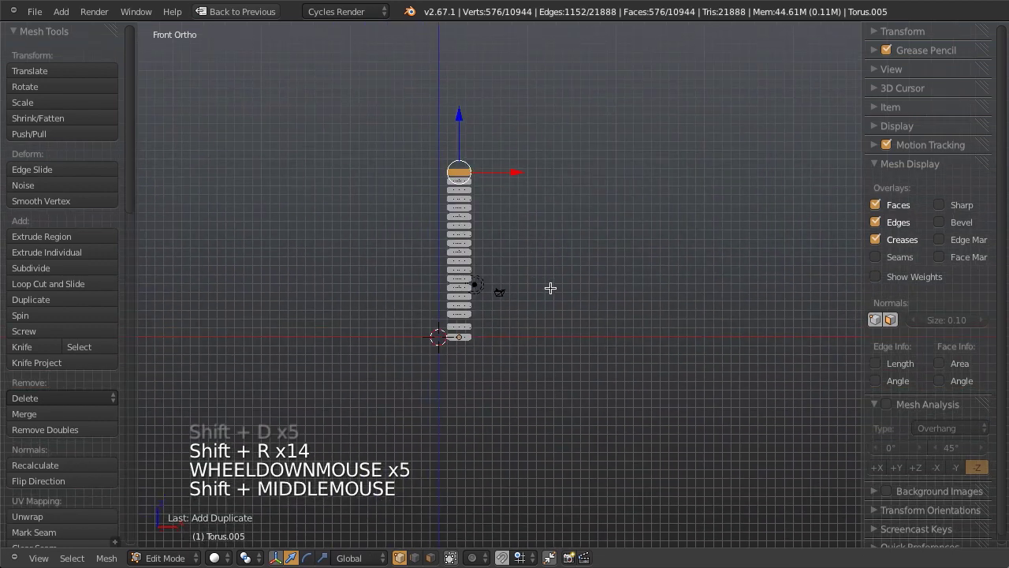
{"action": "key", "text": "Tab"}
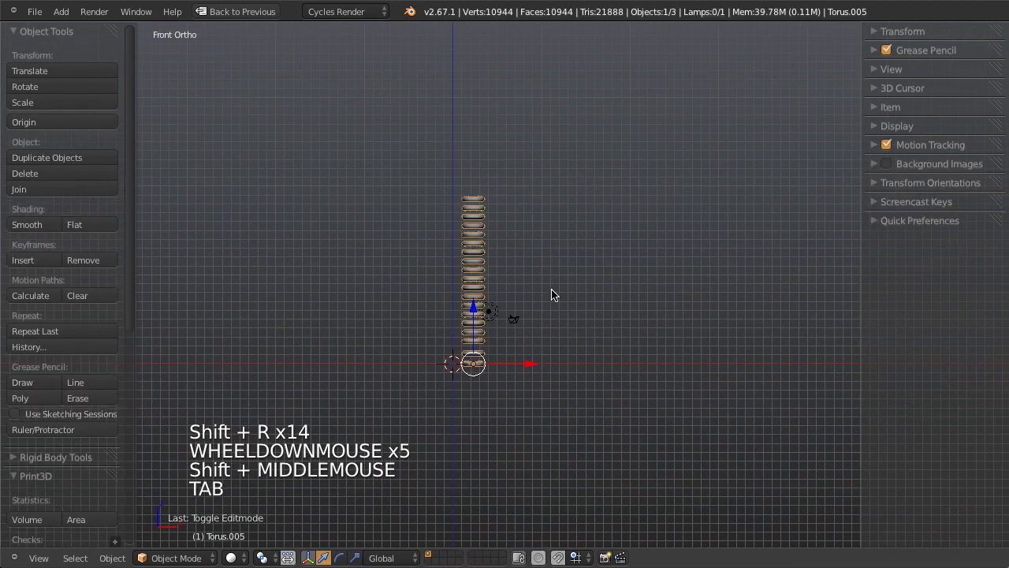
{"action": "scroll", "coordinate": [554, 295], "scroll_direction": "up", "scroll_amount": 3}
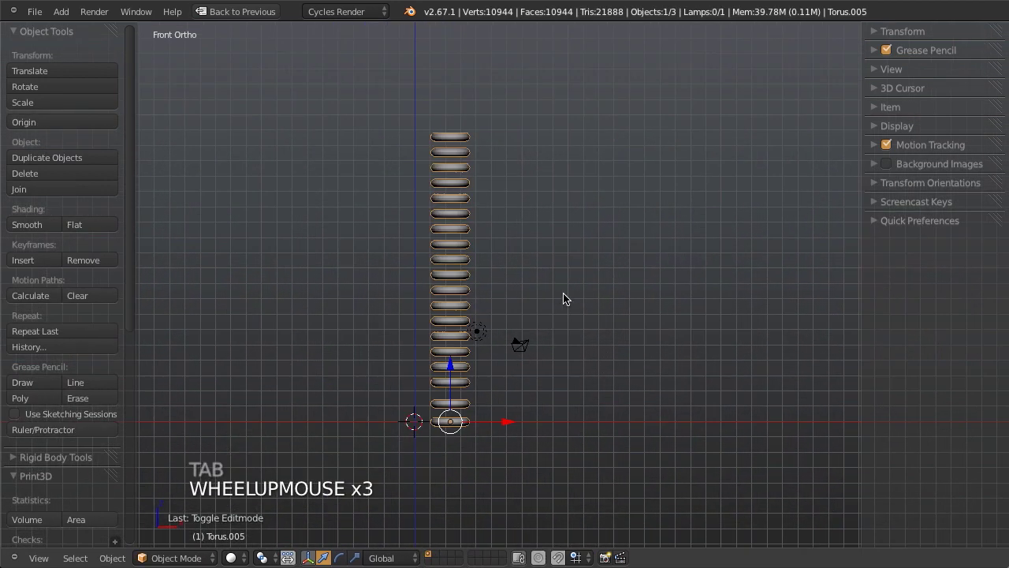
Delete the torus column and recentre the view on the origin.
{"action": "key", "text": "x"}
{"action": "left_click", "coordinate": [557, 329]}
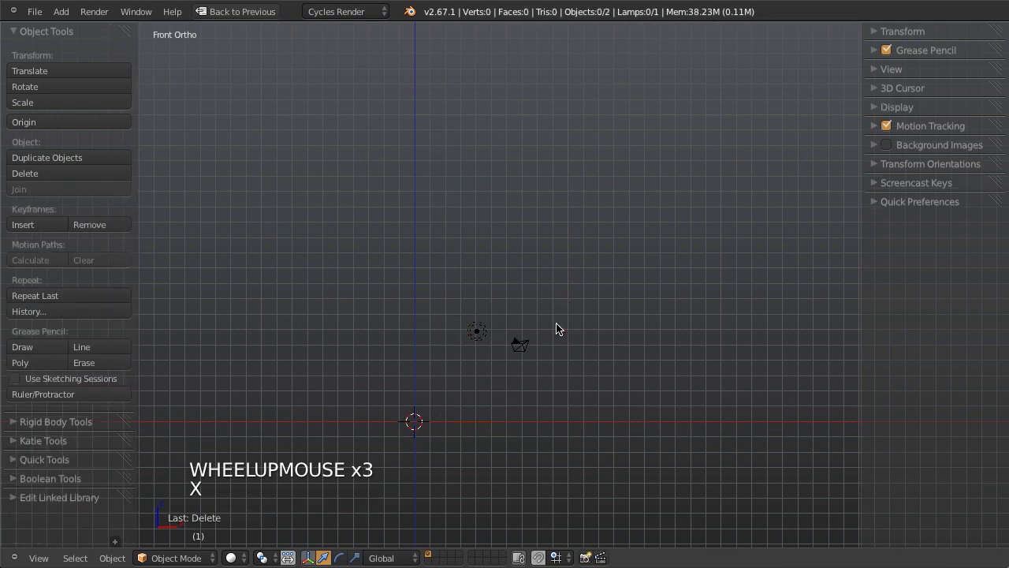
{"action": "key", "text": "shift+c"}
Add a cube mesh to the scene.
{"action": "key", "text": "shift+a"}
{"action": "mouse_move", "coordinate": [496, 340]}
{"action": "left_click", "coordinate": [561, 355]}
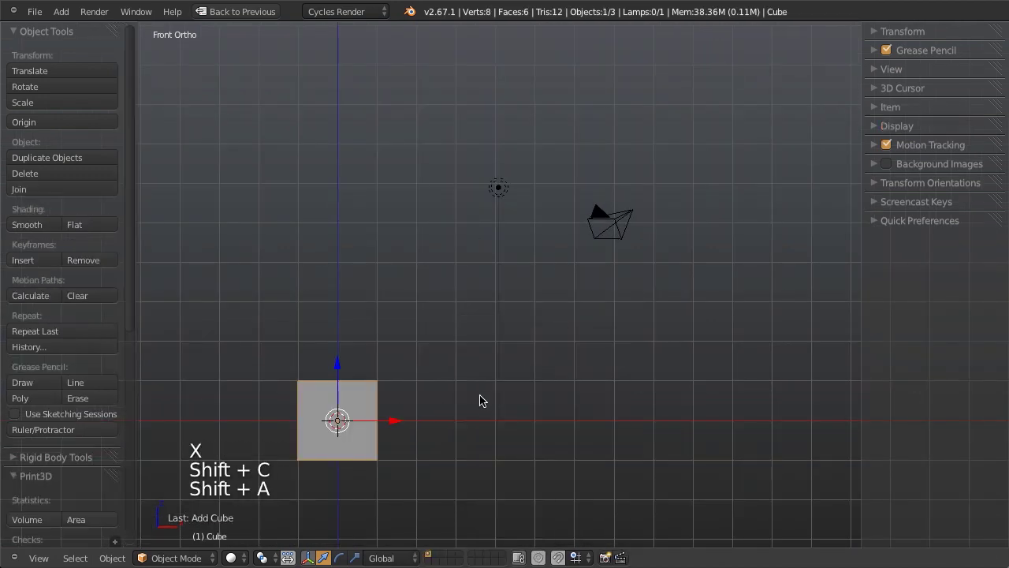
{"action": "middle_click_drag", "start_coordinate": [481, 402], "coordinate": [552, 323], "text": "shift"}
In Edit Mode with wireframe shading, select the cube's right-side vertices in Top view.
{"action": "key", "text": "Tab"}
{"action": "key", "text": "z"}
{"action": "key", "text": "a"}
{"action": "mouse_move", "coordinate": [473, 433]}
{"action": "left_mouse_down", "text": "ctrl"}
{"action": "mouse_move", "coordinate": [438, 197]}
{"action": "mouse_move", "coordinate": [476, 442]}
{"action": "left_mouse_up", "text": "ctrl"}
{"action": "middle_click_drag", "start_coordinate": [477, 441], "coordinate": [422, 369], "text": "shift"}
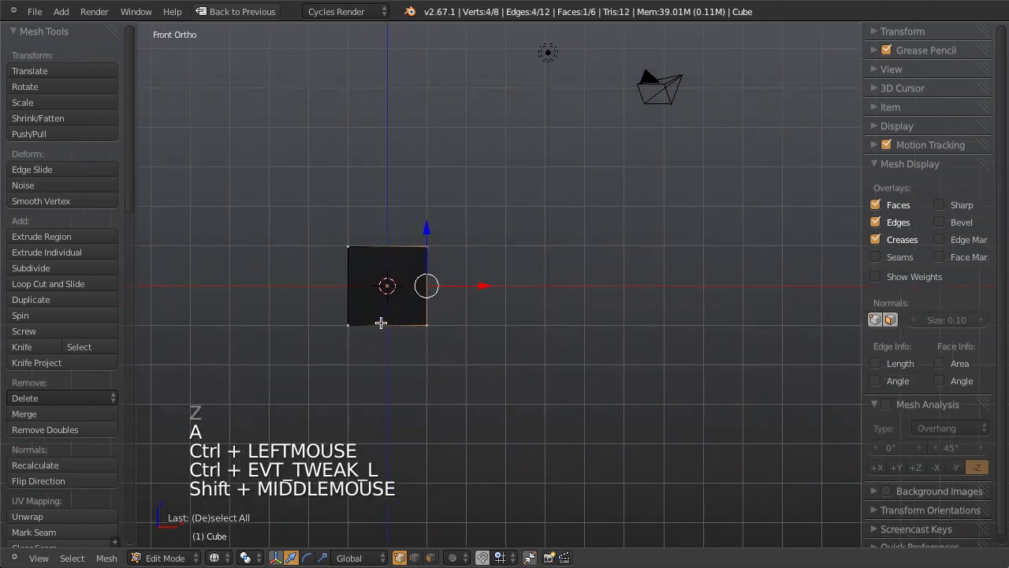
{"action": "key", "text": "KP_7"}
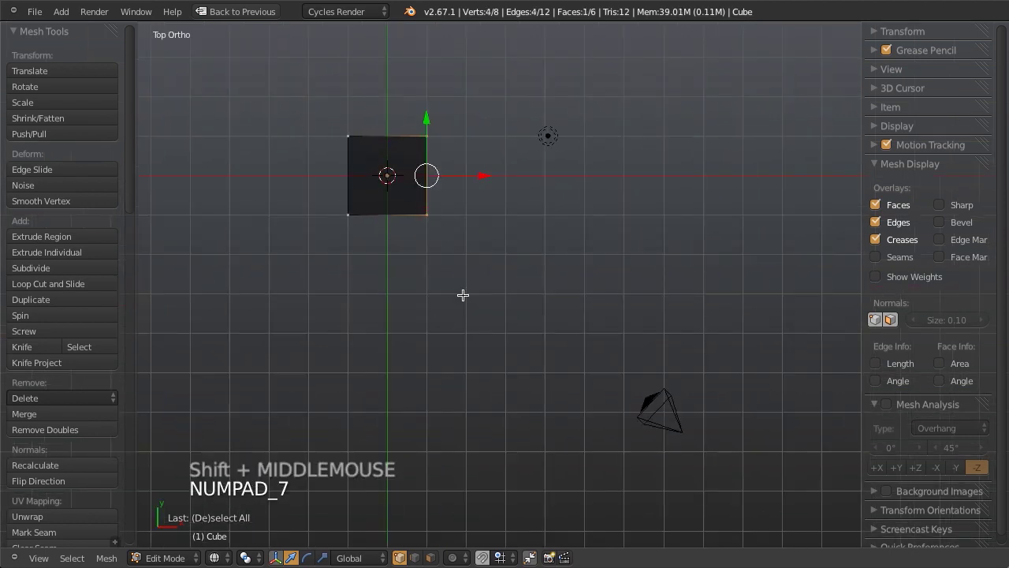
{"action": "middle_click_drag", "start_coordinate": [464, 295], "coordinate": [476, 291], "text": "shift"}
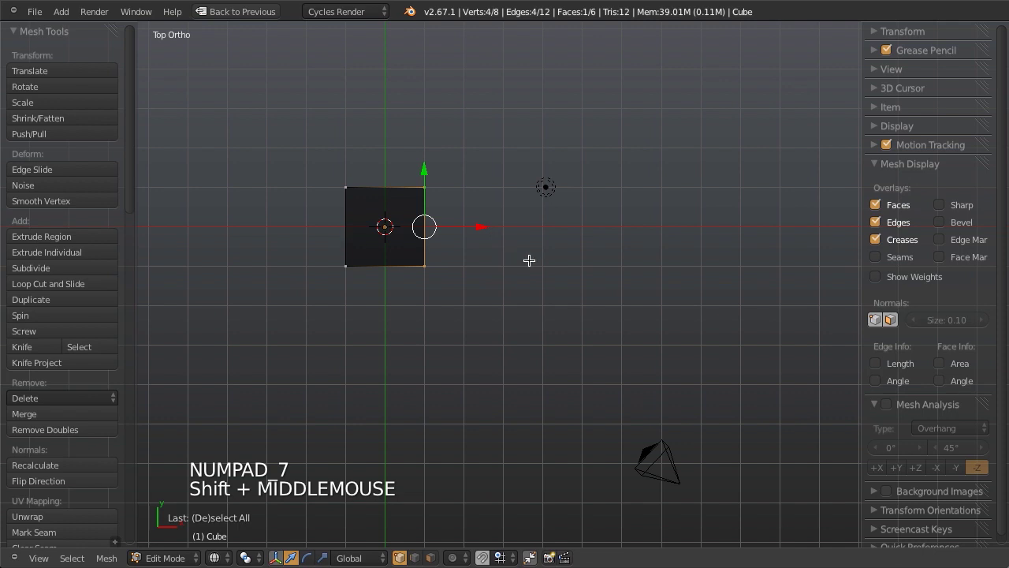
Undo the first extrusion and extrude the right edge diagonally down to the right.
{"action": "key", "text": "e"}
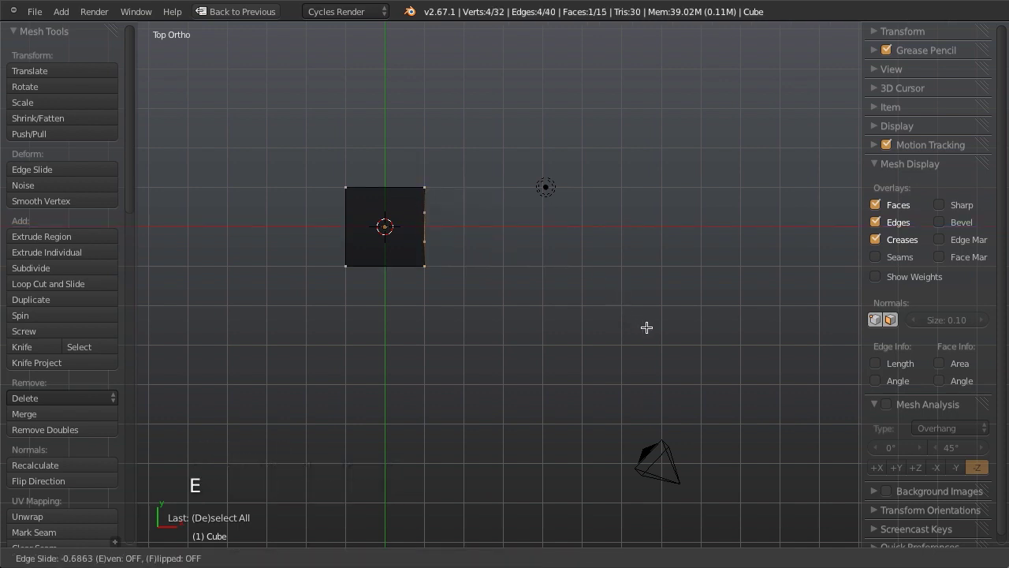
{"action": "right_click", "coordinate": [652, 313]}
{"action": "key", "text": "ctrl+z"}
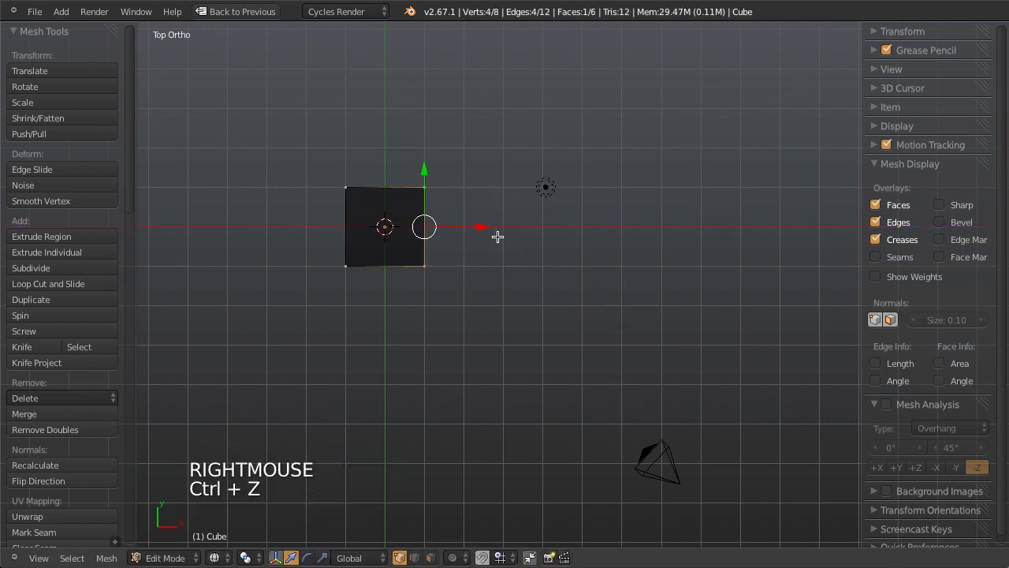
{"action": "key", "text": "e"}
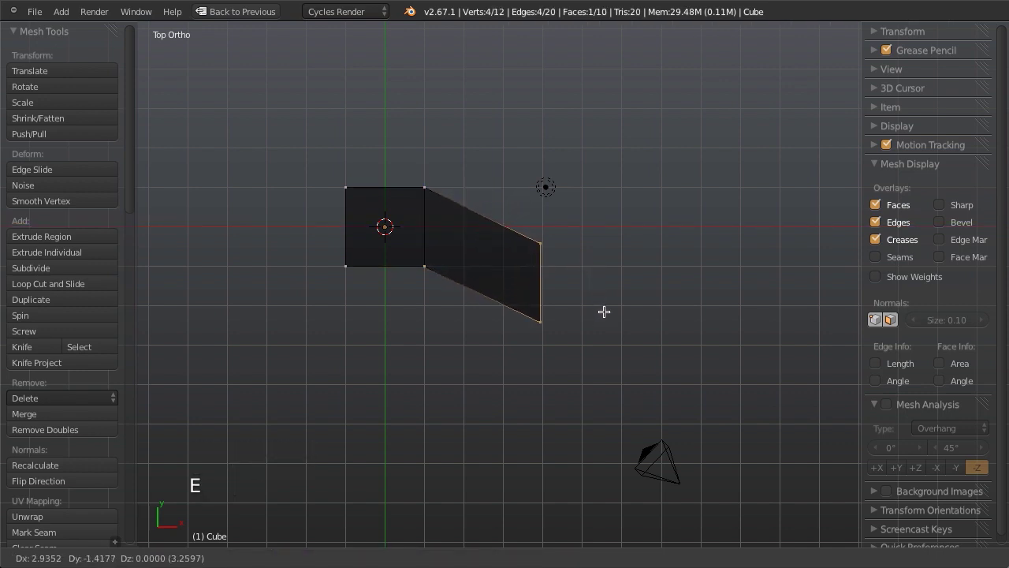
Confirm the extruded segment and repeat the extrusion several more times with Shift+R.
{"action": "left_click", "coordinate": [629, 344]}
{"action": "scroll", "coordinate": [672, 292], "scroll_direction": "down", "scroll_amount": 3}
{"action": "middle_click_drag", "start_coordinate": [672, 293], "coordinate": [581, 296], "text": "shift"}
{"action": "scroll", "coordinate": [581, 296], "scroll_direction": "down", "scroll_amount": 3}
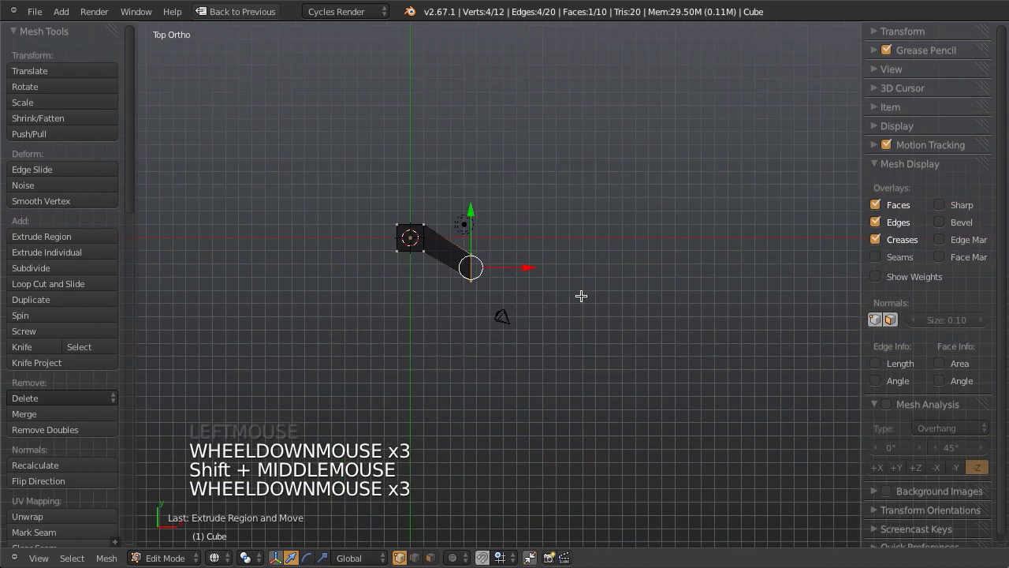
{"action": "key", "text": "shift+r"}
{"action": "key", "text": "shift+r"}
{"action": "key", "text": "shift+r"}
{"action": "key", "text": "shift+r"}
{"action": "key", "text": "shift+r"}
{"action": "key", "text": "shift+r"}
{"action": "key", "text": "shift+r"}
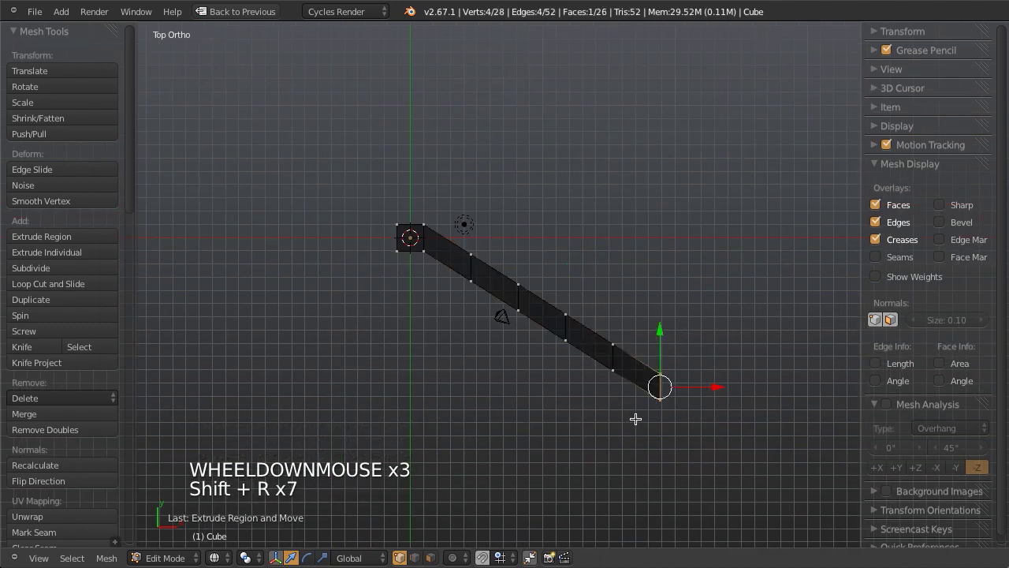
Extrude a new end segment, rotate it, and repeat the rotation with Shift+R.
{"action": "key", "text": "e"}
{"action": "left_click", "coordinate": [692, 422]}
{"action": "key", "text": "r"}
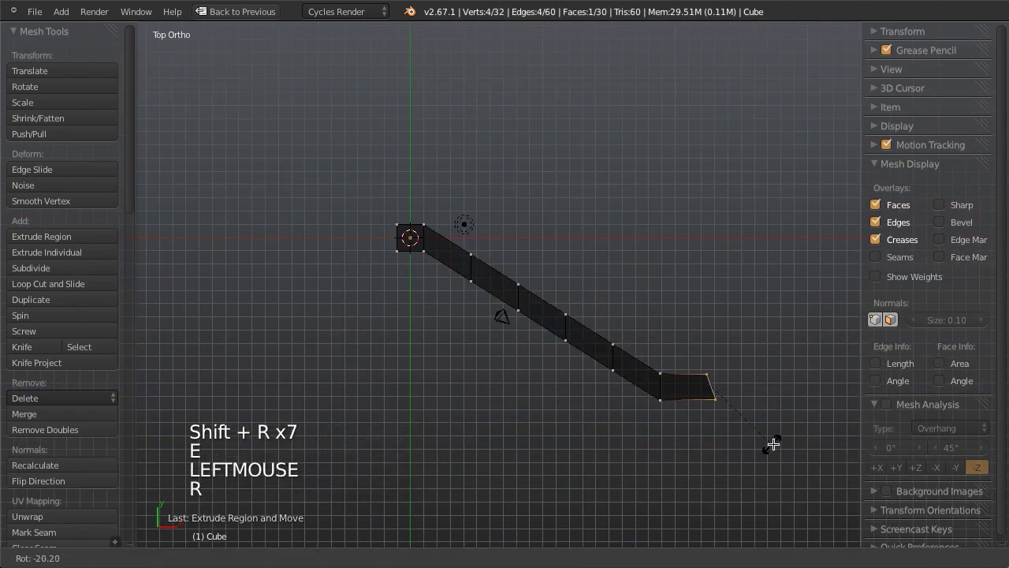
{"action": "left_click", "coordinate": [769, 442]}
{"action": "middle_click_drag", "start_coordinate": [766, 441], "coordinate": [668, 441], "text": "shift"}
{"action": "key", "text": "shift+r"}
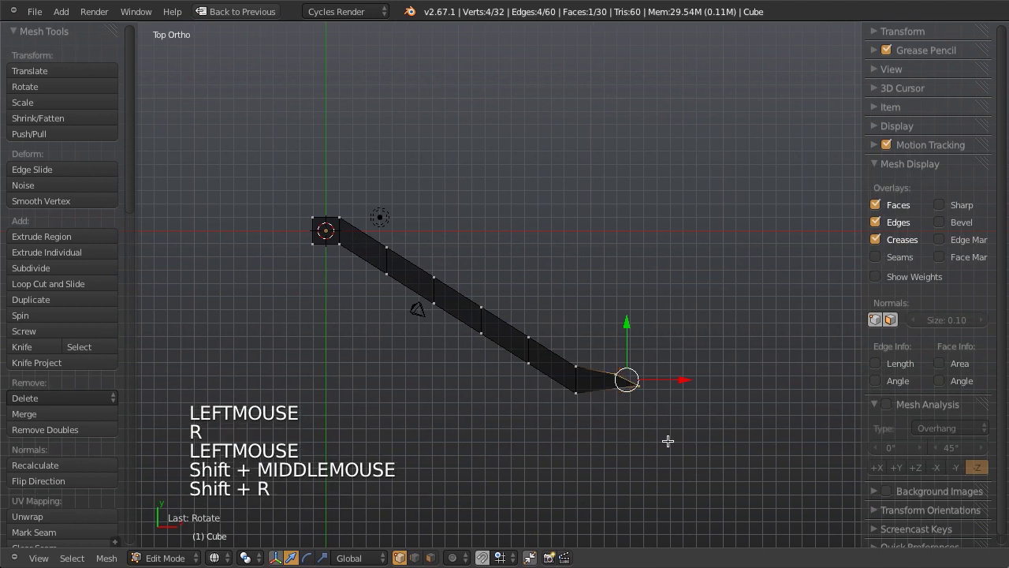
Extrude another segment and repeat it twice so the strip climbs up-right.
{"action": "key", "text": "e"}
{"action": "left_click", "coordinate": [714, 401]}
{"action": "key", "text": "shift+r"}
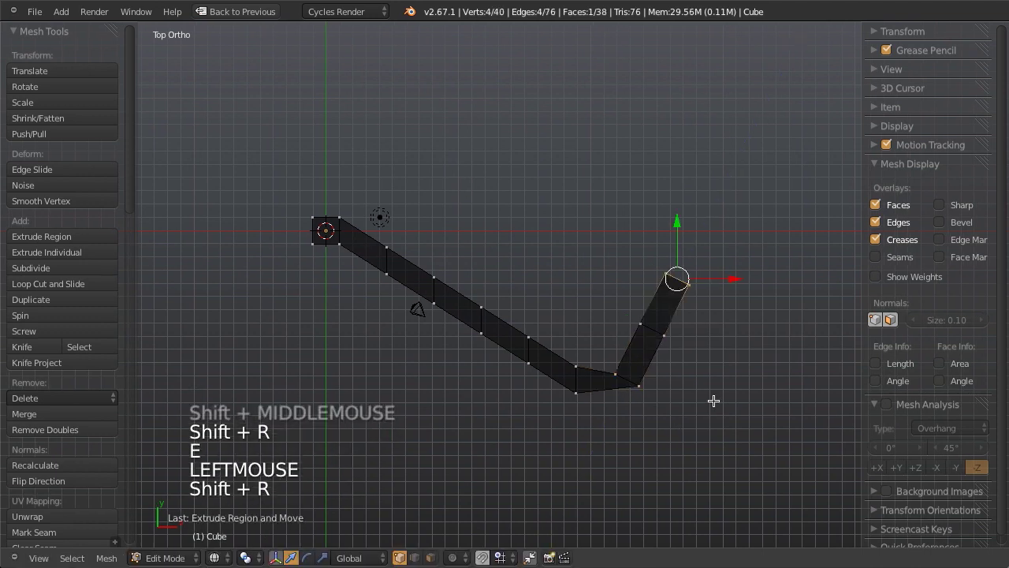
{"action": "key", "text": "shift+r"}
{"action": "key", "text": "shift+r"}
{"action": "key", "text": "shift+r"}
{"action": "key", "text": "shift+r"}
{"action": "key", "text": "shift+r"}
{"action": "key", "text": "shift+r"}
Extrude a further end segment, move it to a new position, and repeat that move.
{"action": "key", "text": "e"}
{"action": "left_click", "coordinate": [745, 335]}
{"action": "key", "text": "r"}
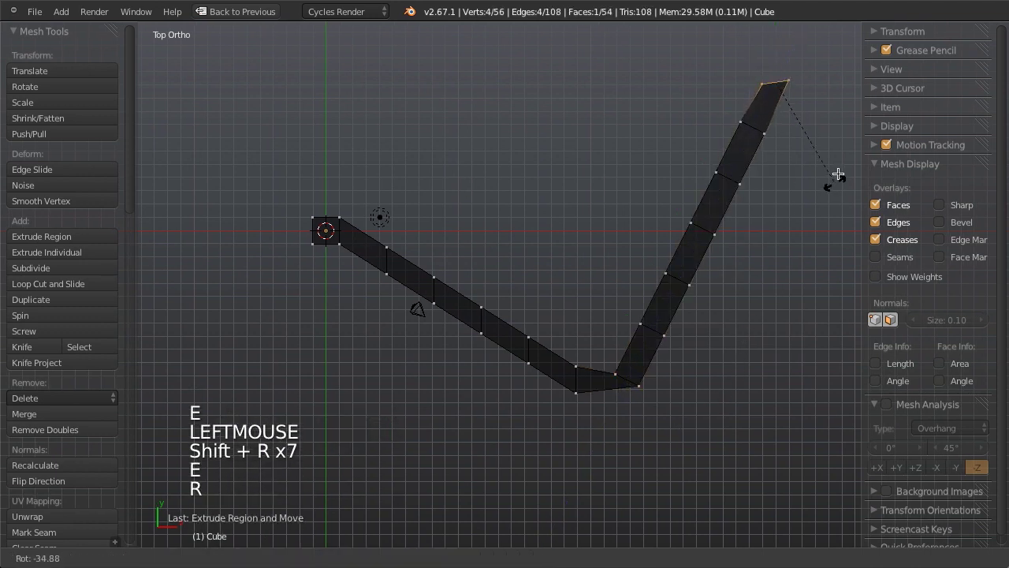
{"action": "key", "text": "g"}
{"action": "left_click", "coordinate": [788, 189]}
{"action": "middle_click_drag", "start_coordinate": [789, 190], "coordinate": [748, 306], "text": "shift"}
{"action": "key", "text": "shift+r"}
{"action": "key", "text": "shift+r"}
{"action": "key", "text": "shift+r"}
{"action": "key", "text": "shift+r"}
{"action": "key", "text": "shift+r"}
Extrude one more segment from the strip end and repeat the move again.
{"action": "key", "text": "shift+r"}
{"action": "key", "text": "shift+r"}
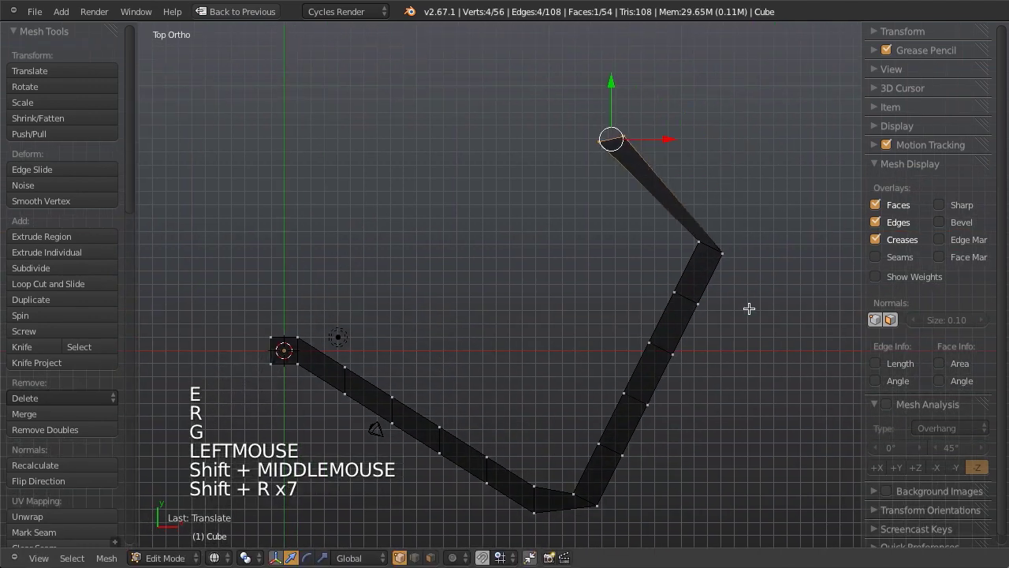
{"action": "key", "text": "e"}
{"action": "left_click", "coordinate": [722, 233]}
{"action": "key", "text": "shift+r"}
{"action": "key", "text": "shift+r"}
{"action": "key", "text": "shift+r"}
{"action": "key", "text": "shift+r"}
{"action": "key", "text": "shift+r"}
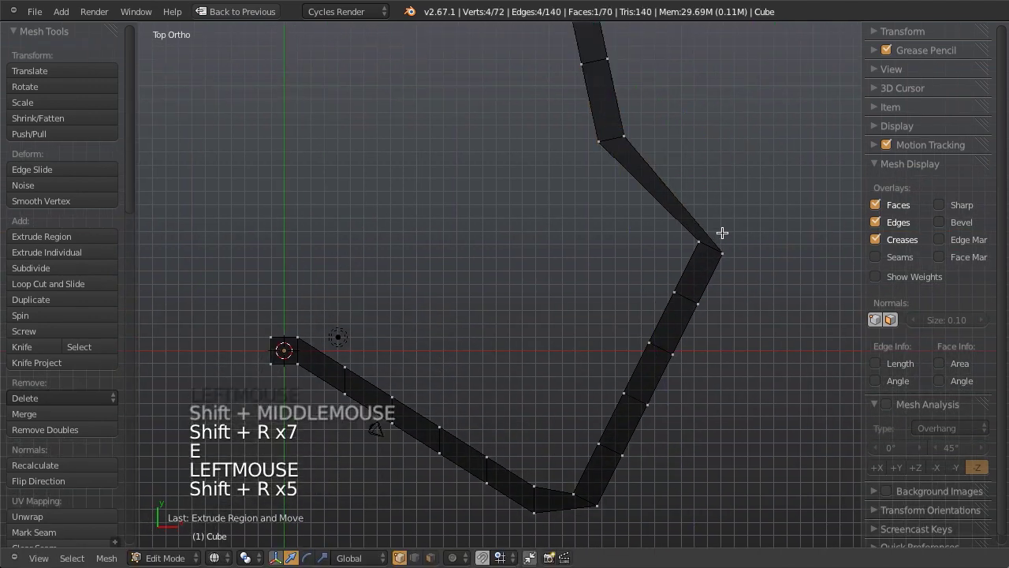
{"action": "scroll", "coordinate": [722, 233], "scroll_direction": "down", "scroll_amount": 5}
Leave Edit Mode and undo the strip's extrusions back toward the first segment.
{"action": "key", "text": "Tab"}
{"action": "key", "text": "Tab"}
{"action": "key", "text": "ctrl+z"}
{"action": "key", "text": "ctrl+z"}
{"action": "key", "text": "ctrl+z"}
{"action": "key", "text": "ctrl+z"}
{"action": "key", "text": "ctrl+z"}
{"action": "key", "text": "ctrl+z"}
{"action": "key", "text": "ctrl+z"}
{"action": "key", "text": "ctrl+z"}
{"action": "key", "text": "ctrl+z"}
{"action": "key", "text": "ctrl+z"}
{"action": "key", "text": "ctrl+z"}
{"action": "key", "text": "ctrl+z"}
{"action": "key", "text": "ctrl+z"}
{"action": "key", "text": "ctrl+z"}
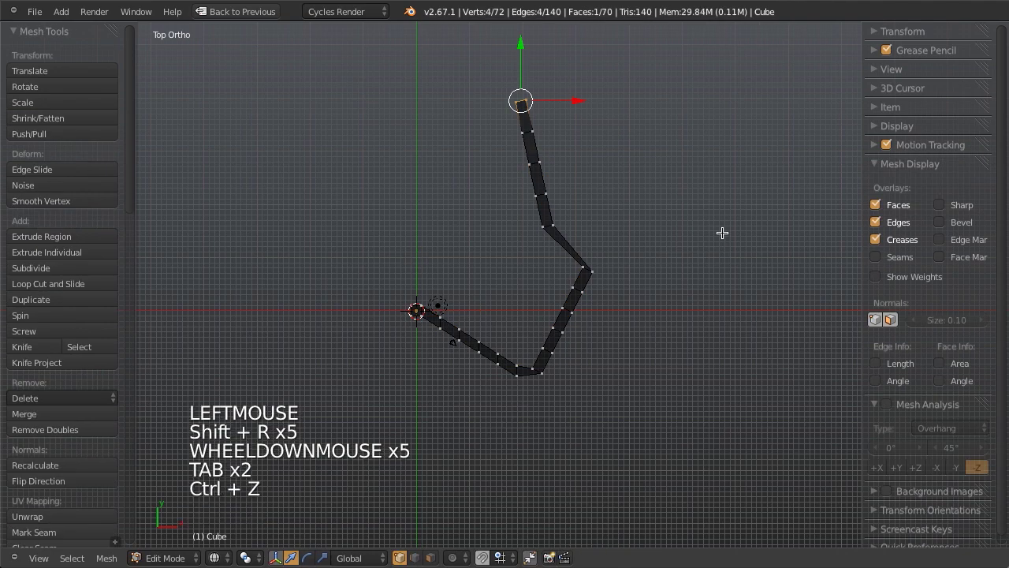
{"action": "key", "text": "ctrl+z"}
{"action": "key", "text": "ctrl+z"}
{"action": "key", "text": "ctrl+z"}
{"action": "key", "text": "ctrl+z"}
{"action": "key", "text": "ctrl+z"}
{"action": "key", "text": "ctrl+z"}
{"action": "key", "text": "ctrl+z"}
{"action": "key", "text": "ctrl+z"}
{"action": "key", "text": "ctrl+z"}
{"action": "key", "text": "ctrl+z"}
{"action": "key", "text": "ctrl+z"}
{"action": "key", "text": "ctrl+z"}
{"action": "key", "text": "ctrl+z"}
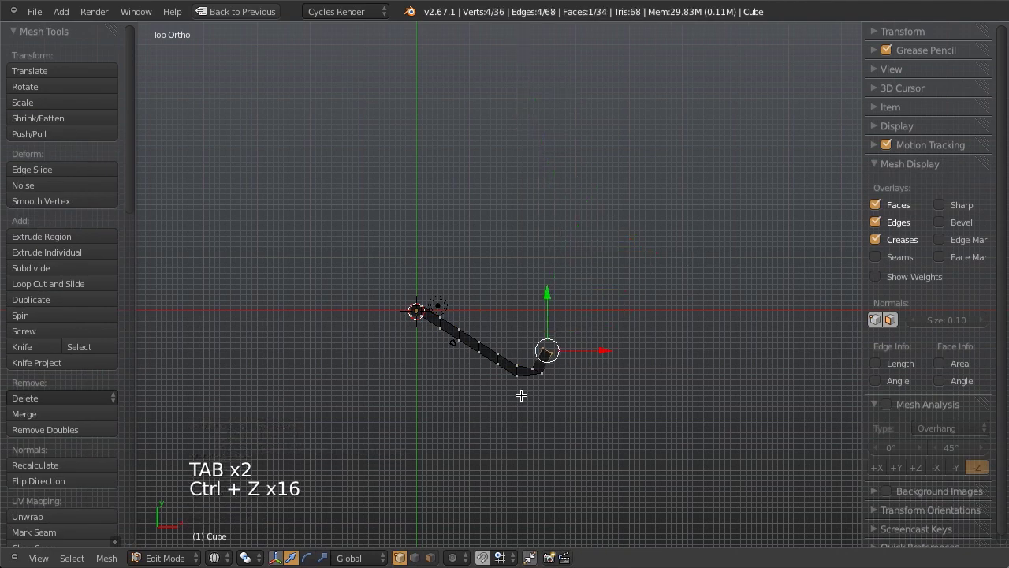
{"action": "key", "text": "ctrl+z"}
{"action": "key", "text": "ctrl+z"}
{"action": "key", "text": "ctrl+z"}
{"action": "key", "text": "ctrl+z"}
{"action": "key", "text": "ctrl+z"}
{"action": "key", "text": "ctrl+z"}
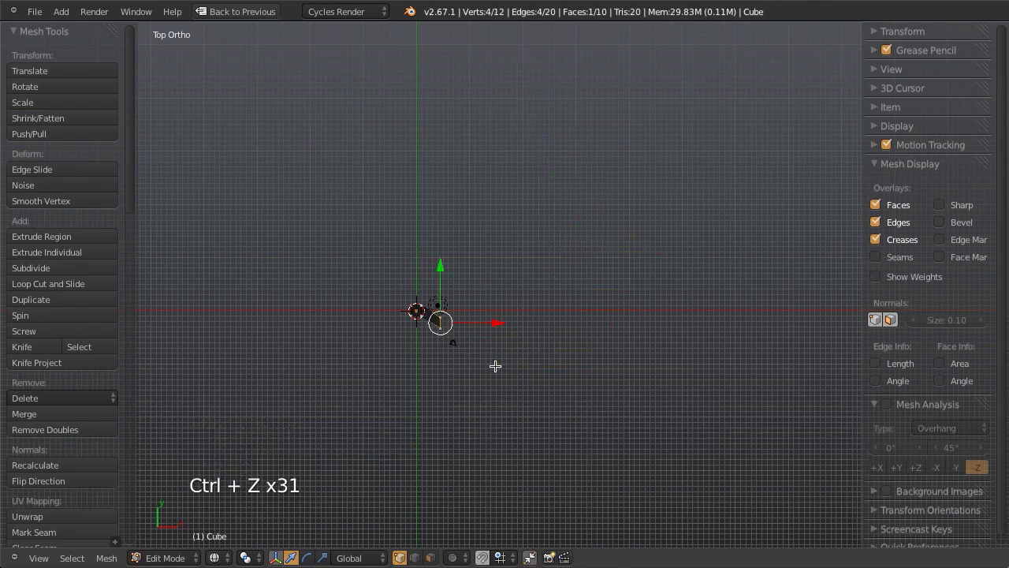
Center the view on the cube, deselect everything, and lasso-select the whole cube.
{"action": "scroll", "coordinate": [496, 365], "scroll_direction": "up", "scroll_amount": 1, "text": "ctrl"}
{"action": "scroll", "coordinate": [496, 365], "scroll_direction": "up", "scroll_amount": 4}
{"action": "middle_click_drag", "start_coordinate": [496, 366], "coordinate": [667, 338], "text": "shift"}
{"action": "scroll", "coordinate": [736, 295], "scroll_direction": "up", "scroll_amount": 4}
{"action": "middle_click_drag", "start_coordinate": [736, 296], "coordinate": [604, 281], "text": "shift"}
{"action": "scroll", "coordinate": [604, 282], "scroll_direction": "up", "scroll_amount": 3}
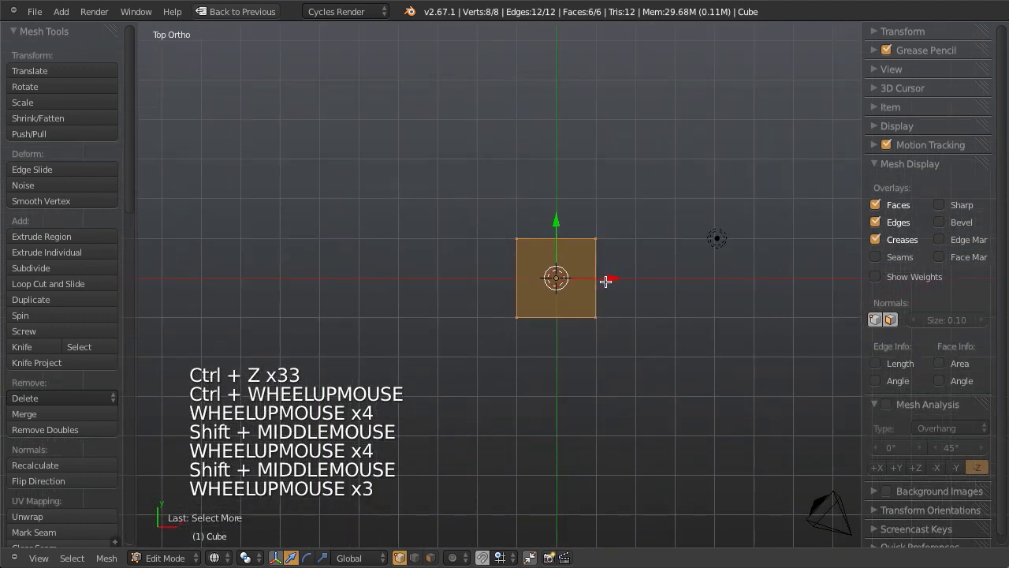
{"action": "key", "text": "a"}
{"action": "mouse_move", "coordinate": [585, 356]}
{"action": "left_mouse_down", "text": "ctrl"}
{"action": "mouse_move", "coordinate": [620, 316]}
{"action": "mouse_move", "coordinate": [326, 357]}
{"action": "left_mouse_up", "text": "ctrl"}
Switch to the front orthographic view, return to Object Mode, and bring up Repeat History (F3).
{"action": "scroll", "coordinate": [433, 460], "scroll_direction": "down", "scroll_amount": 4}
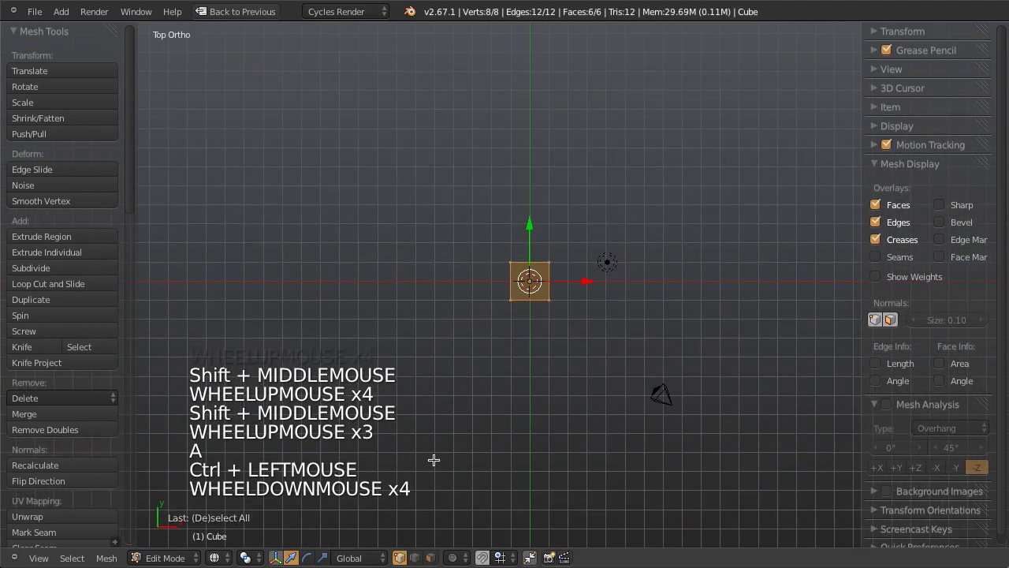
{"action": "middle_click_drag", "start_coordinate": [433, 460], "coordinate": [491, 300]}
{"action": "key", "text": "KP_1"}
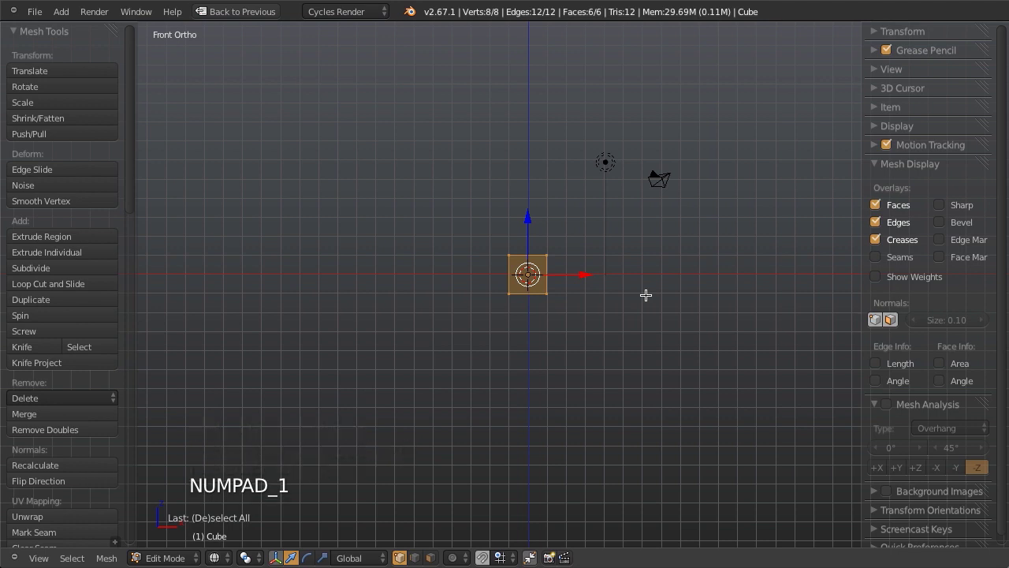
{"action": "key", "text": "Tab"}
{"action": "scroll", "coordinate": [646, 298], "scroll_direction": "up", "scroll_amount": 2}
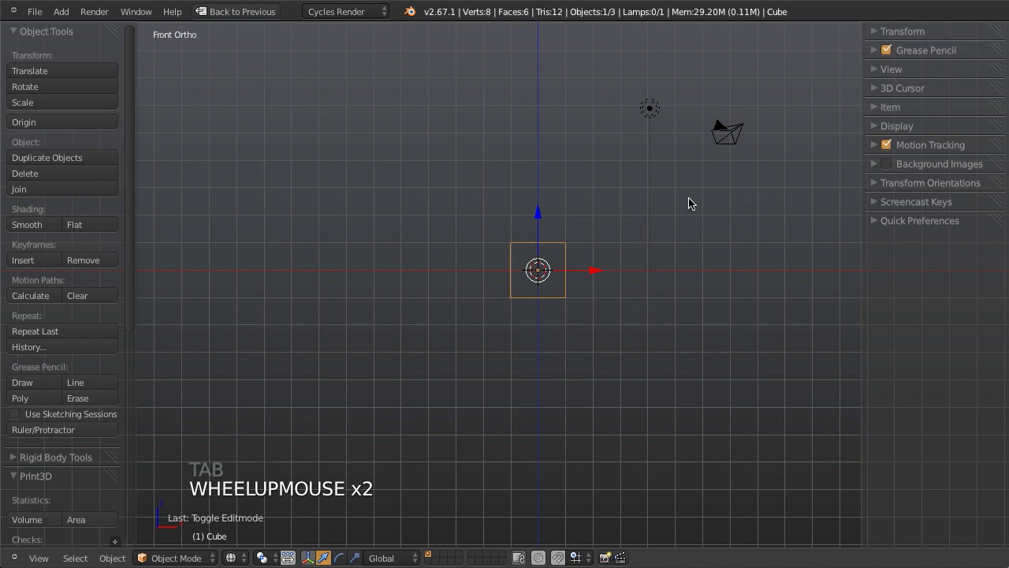
{"action": "key", "text": "F3"}
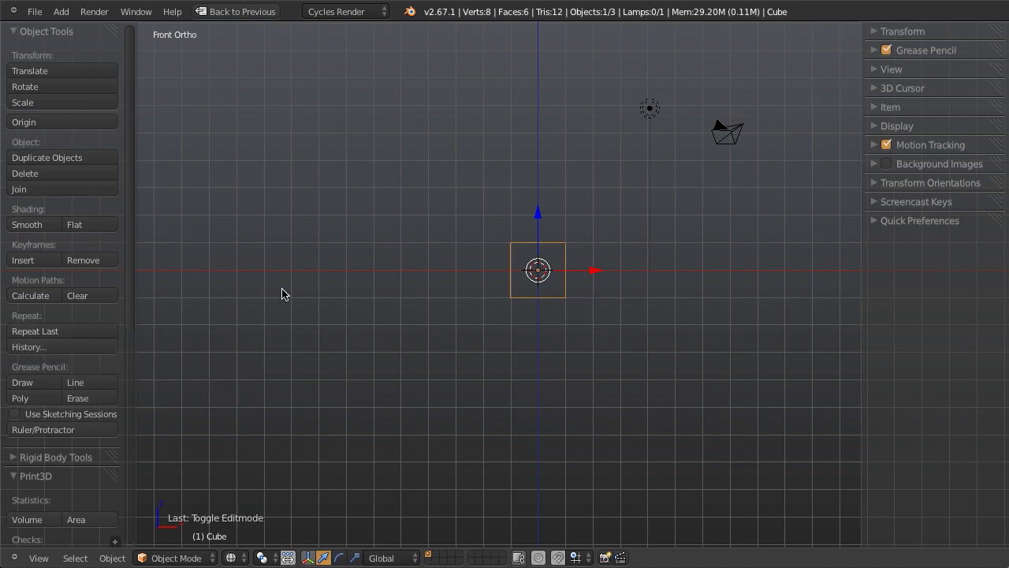
Enter Edit Mode, dismiss the accidental Save As browser, and call up Repeat History with F3.
{"action": "scroll", "coordinate": [545, 295], "scroll_direction": "up", "scroll_amount": 1}
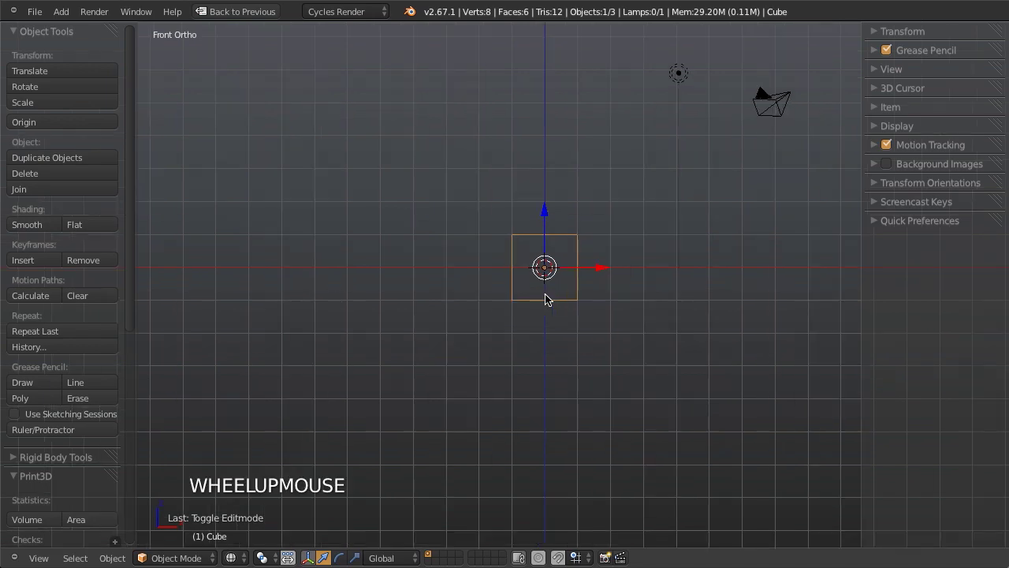
{"action": "key", "text": "Tab"}
{"action": "key", "text": "F2"}
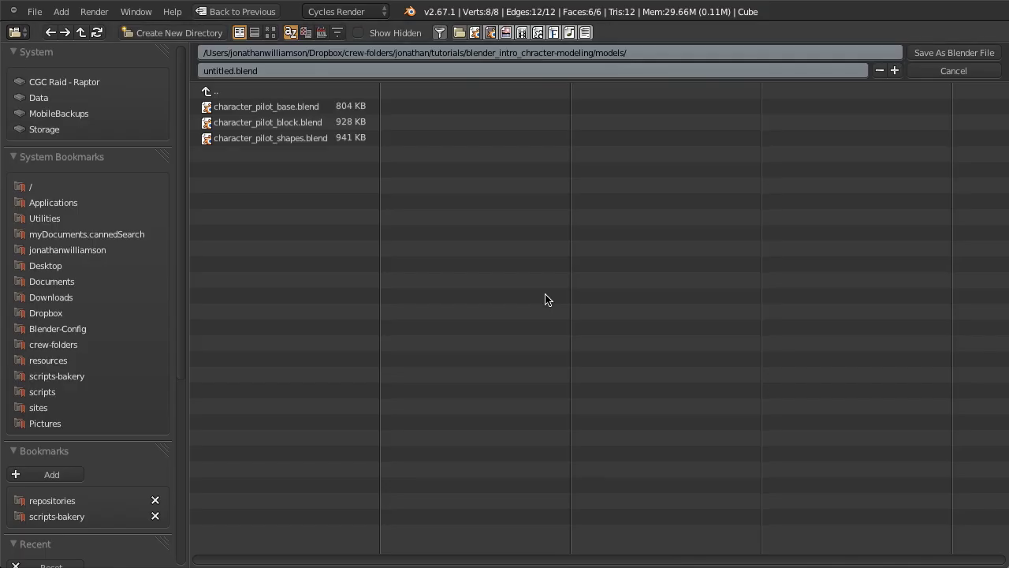
{"action": "key", "text": "Escape"}
{"action": "key", "text": "F3"}
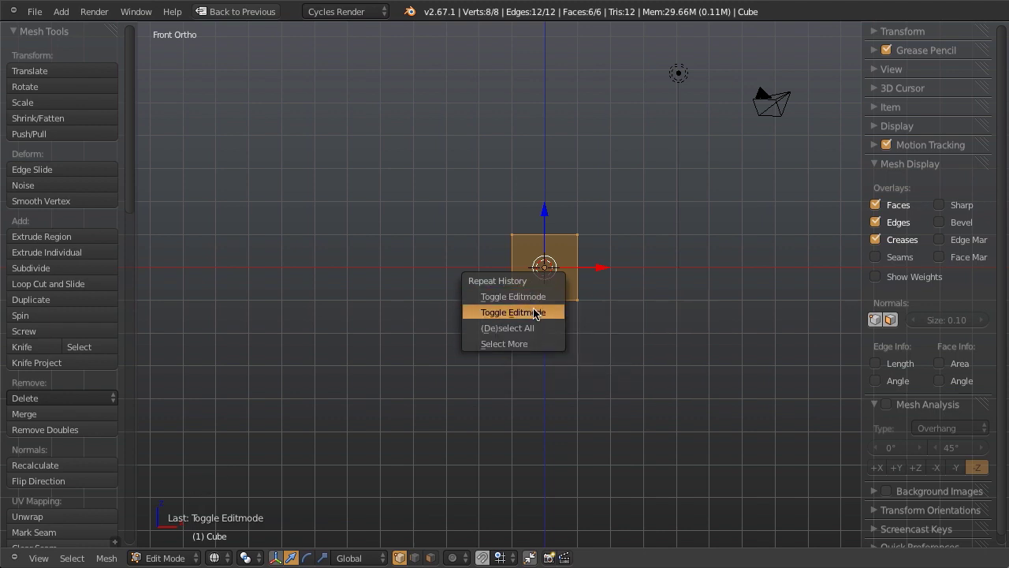
Return to Object Mode and move the cube a short way to the right.
{"action": "key", "text": "Tab"}
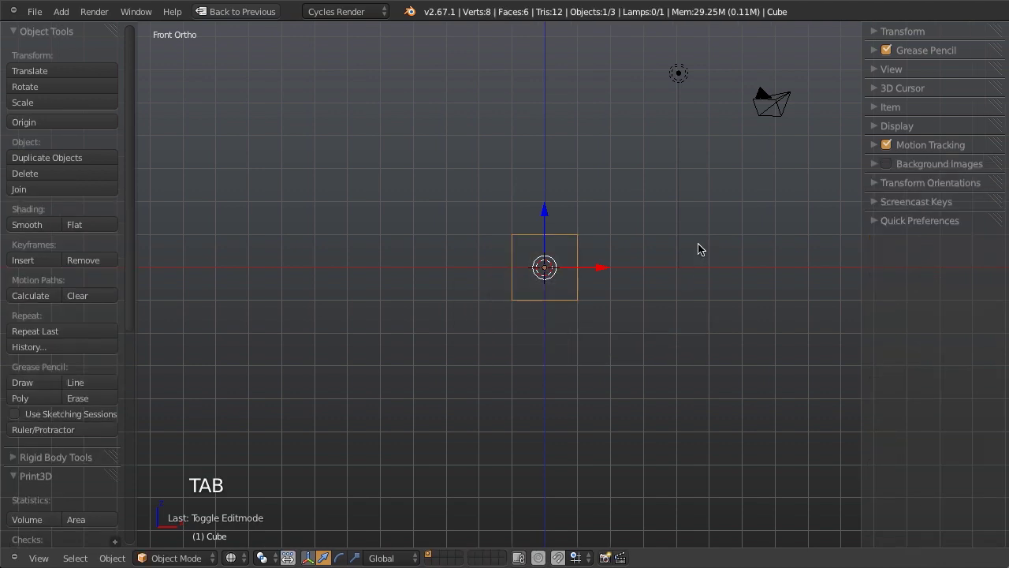
{"action": "key", "text": "F3"}
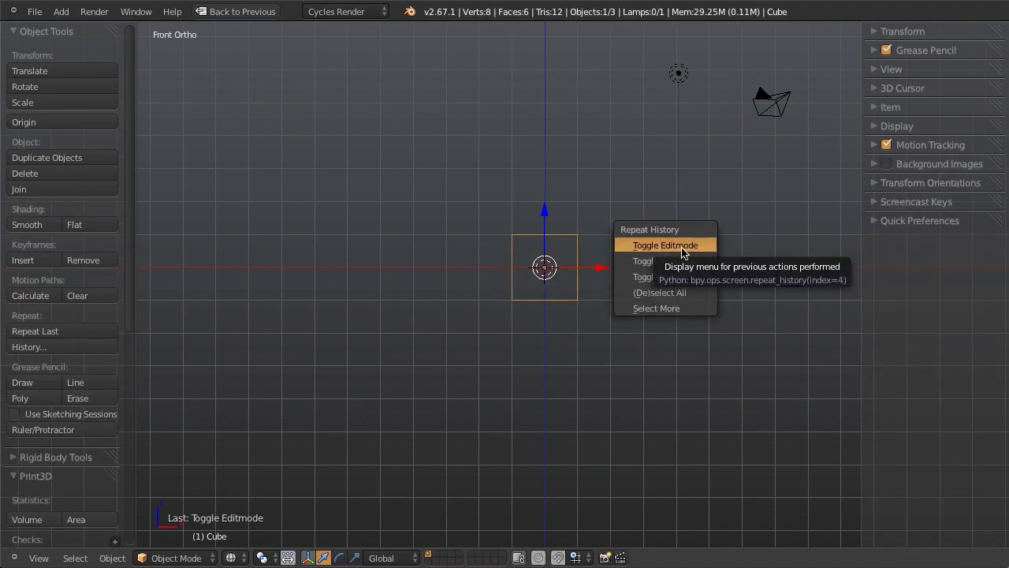
{"action": "middle_click_drag", "start_coordinate": [471, 364], "coordinate": [402, 386], "text": "shift"}
{"action": "key", "text": "g"}
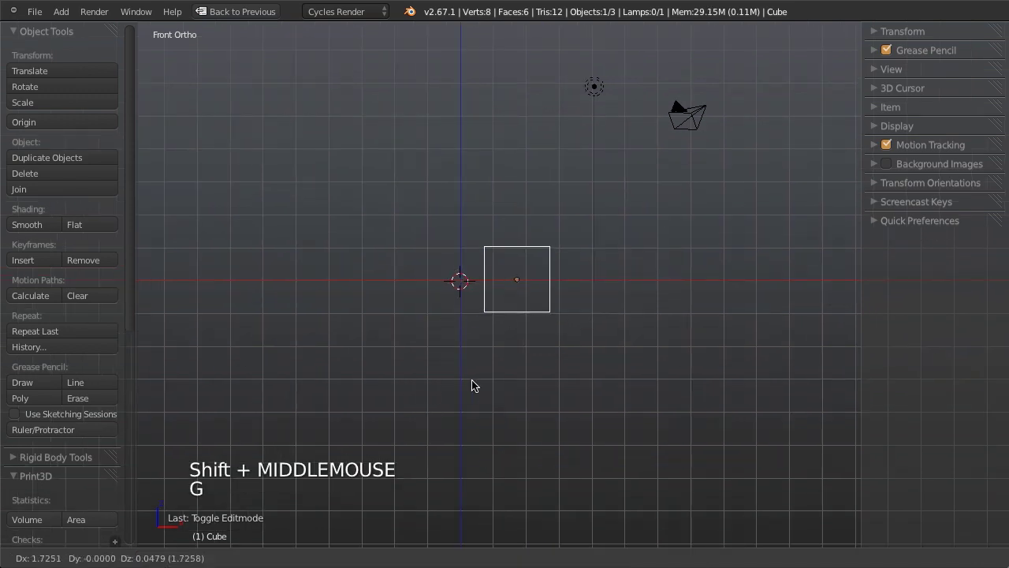
{"action": "left_click", "coordinate": [492, 383]}
Repeat Translate from the F3 history in Edit Mode, then undo it and return to Object Mode.
{"action": "key", "text": "F3"}
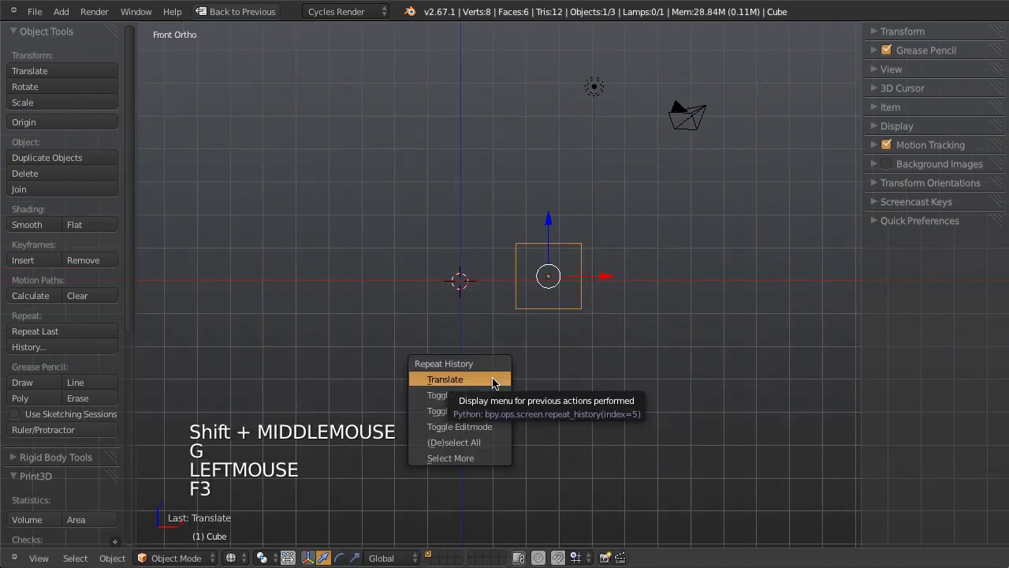
{"action": "key", "text": "Tab"}
{"action": "key", "text": "F3"}
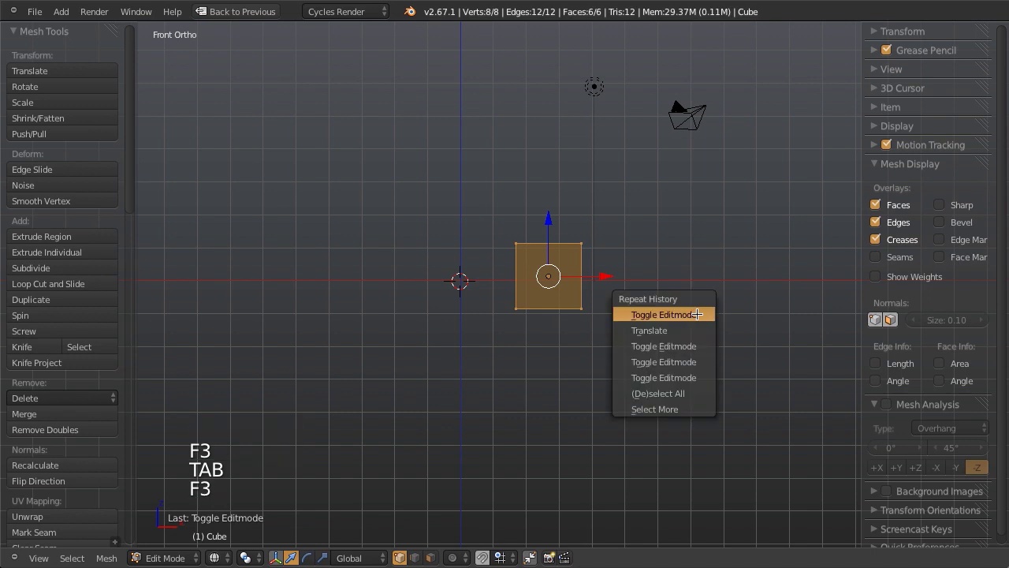
{"action": "left_click", "coordinate": [689, 327]}
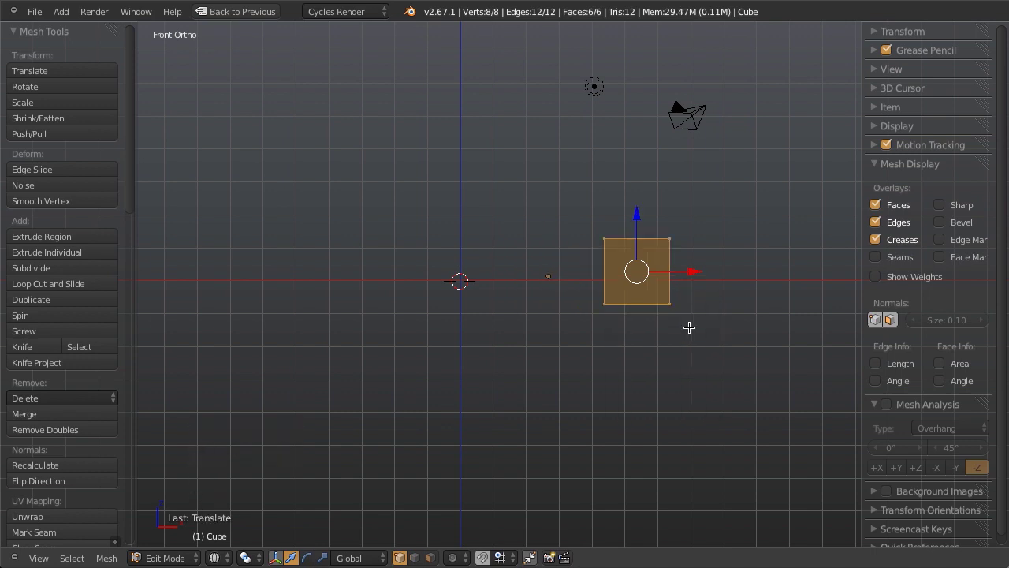
{"action": "key", "text": "ctrl+z"}
{"action": "key", "text": "Tab"}
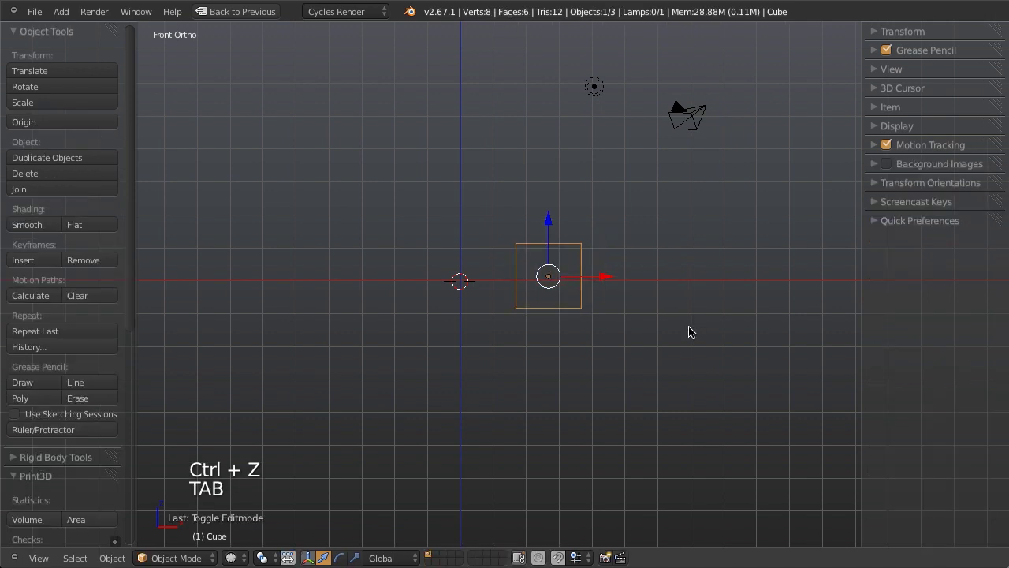